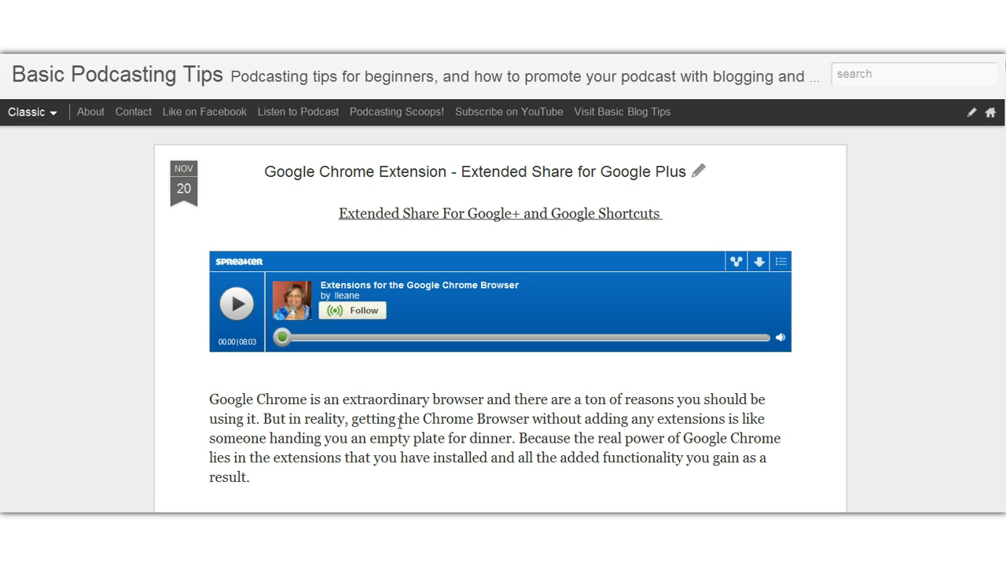
# Switch the blog from its current layout to the Flipcard dynamic view
pyautogui.click(58, 112)
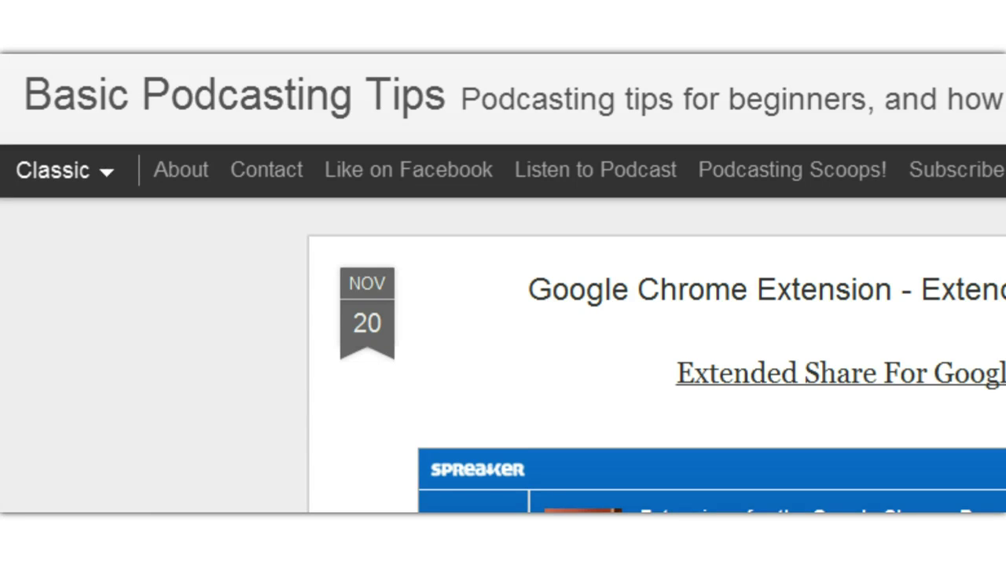
pyautogui.scroll(-15, 503, 307)
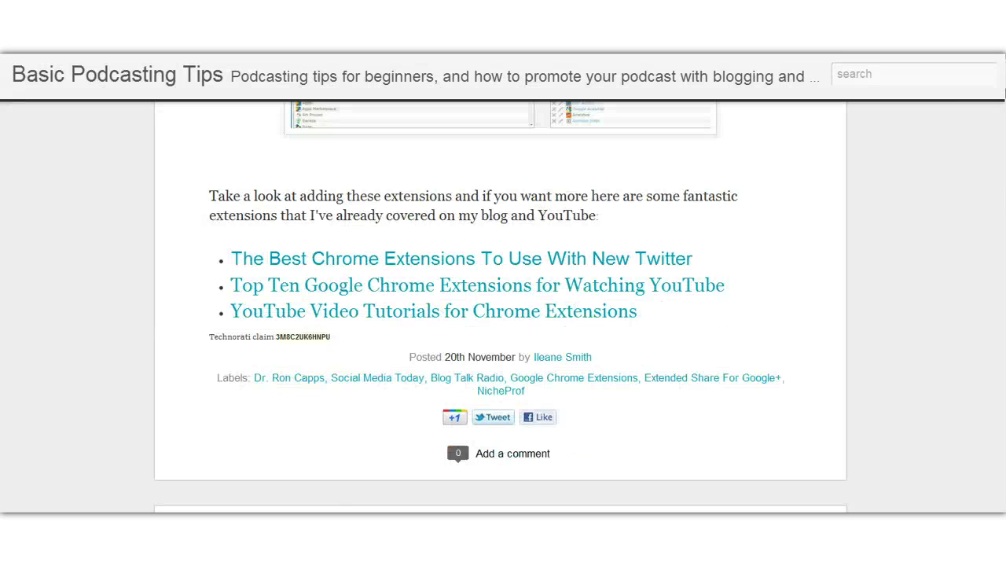
pyautogui.scroll(-8, 502, 306)
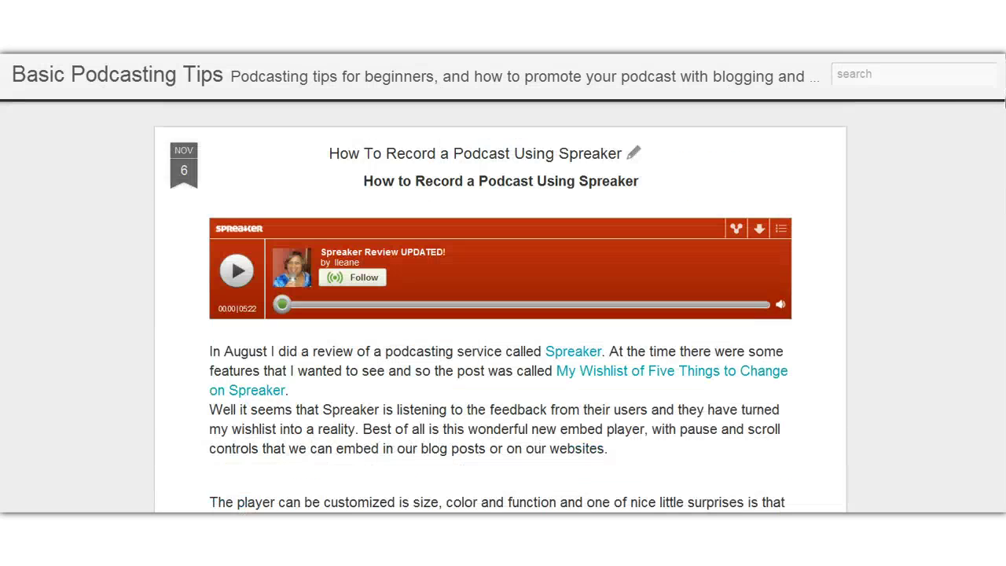
pyautogui.scroll(15, 503, 307)
pyautogui.scroll(5, 503, 307)
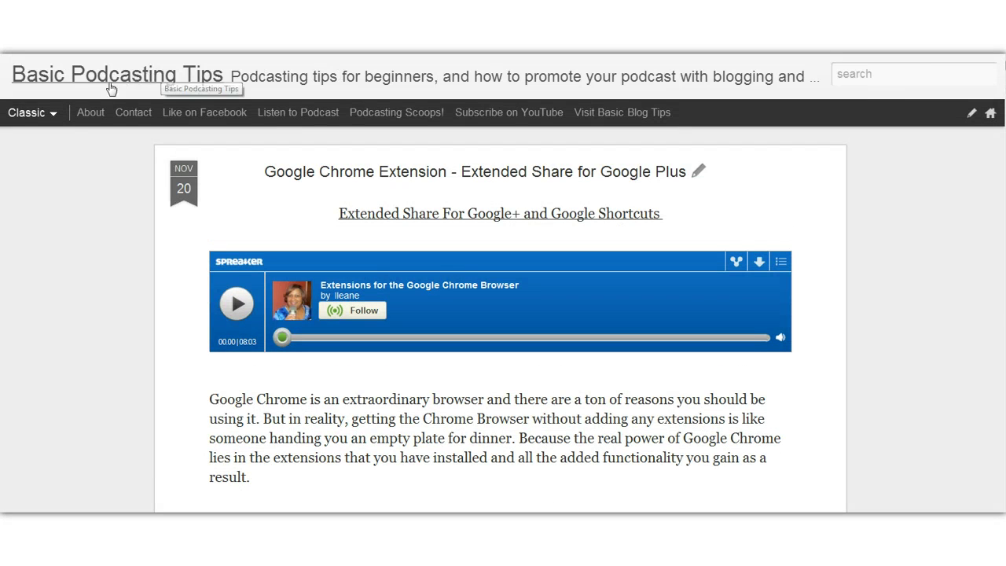
pyautogui.click(31, 114)
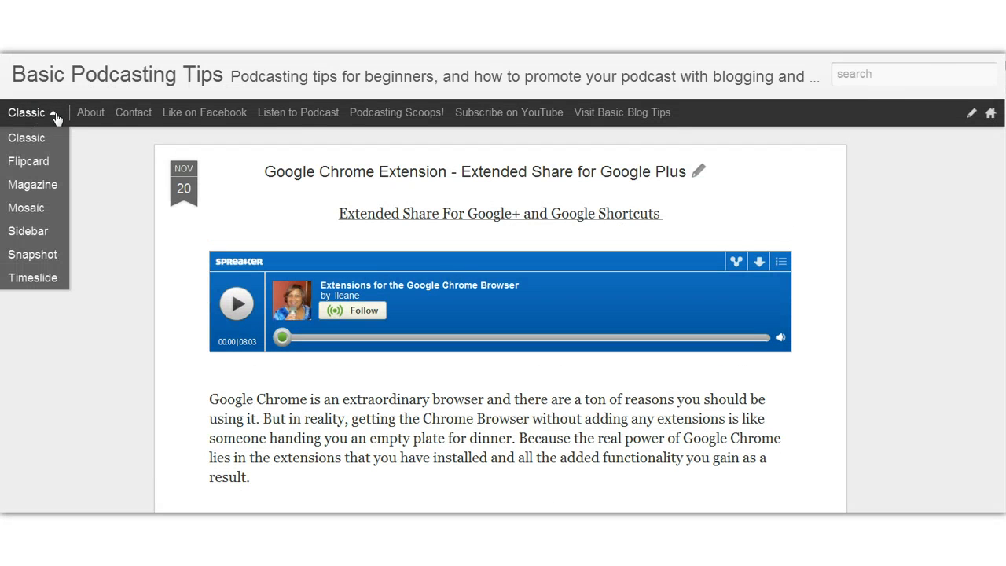
pyautogui.click(29, 161)
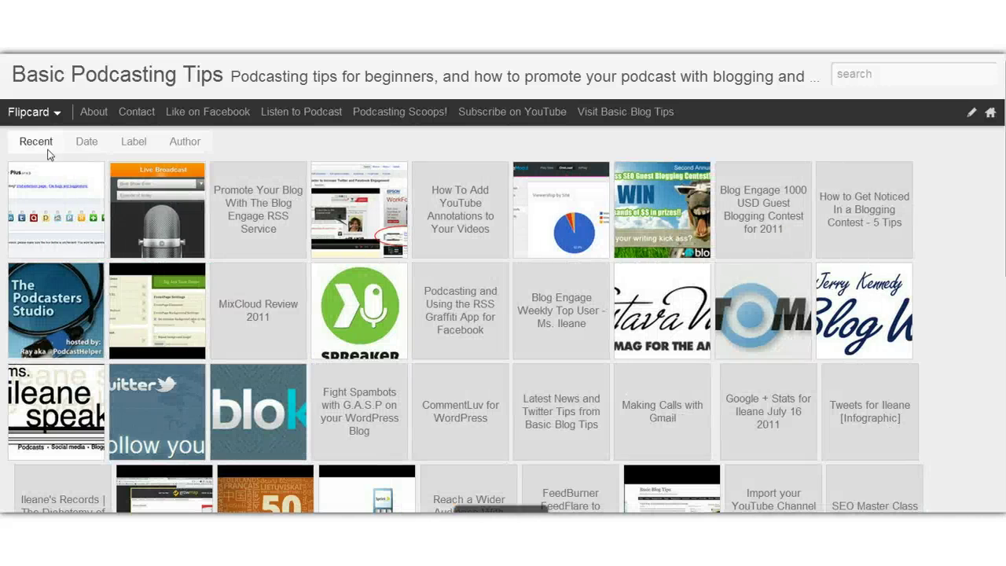
# Switch to the Magazine view and scroll through the featured post and grid of older posts
pyautogui.click(56, 113)
pyautogui.click(28, 186)
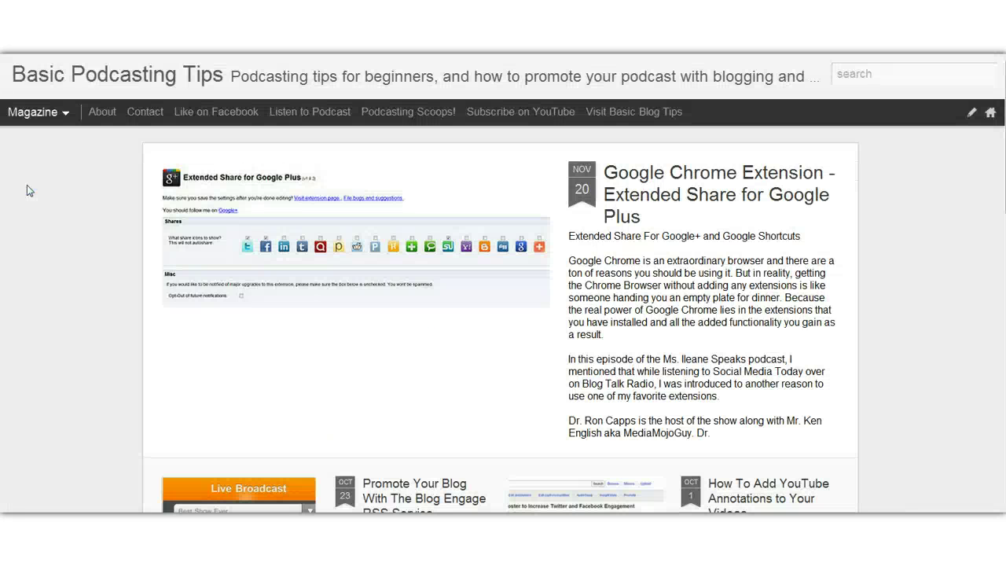
pyautogui.scroll(-1, 922, 235)
pyautogui.scroll(-2, 922, 234)
pyautogui.scroll(3, 923, 234)
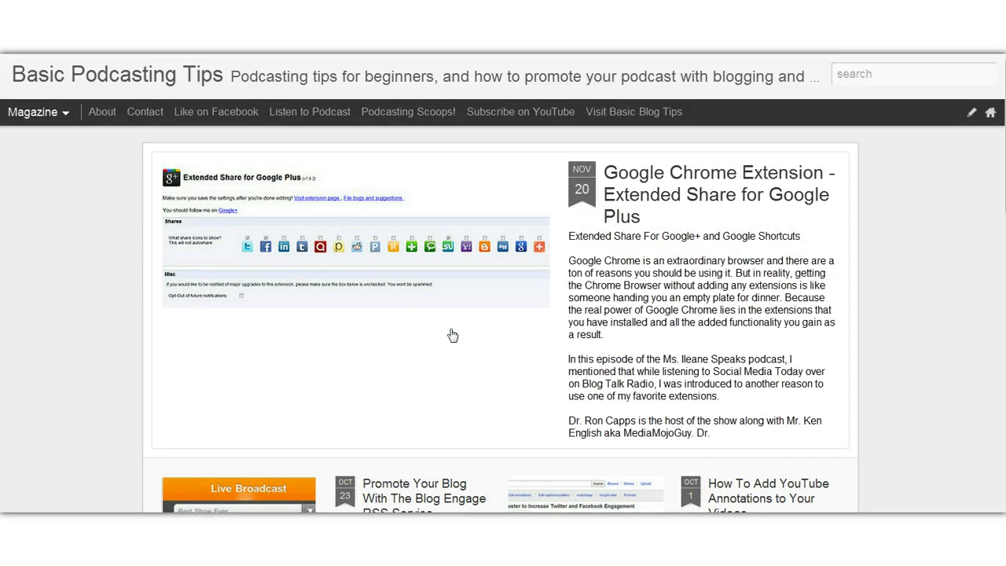
pyautogui.scroll(-3, 943, 343)
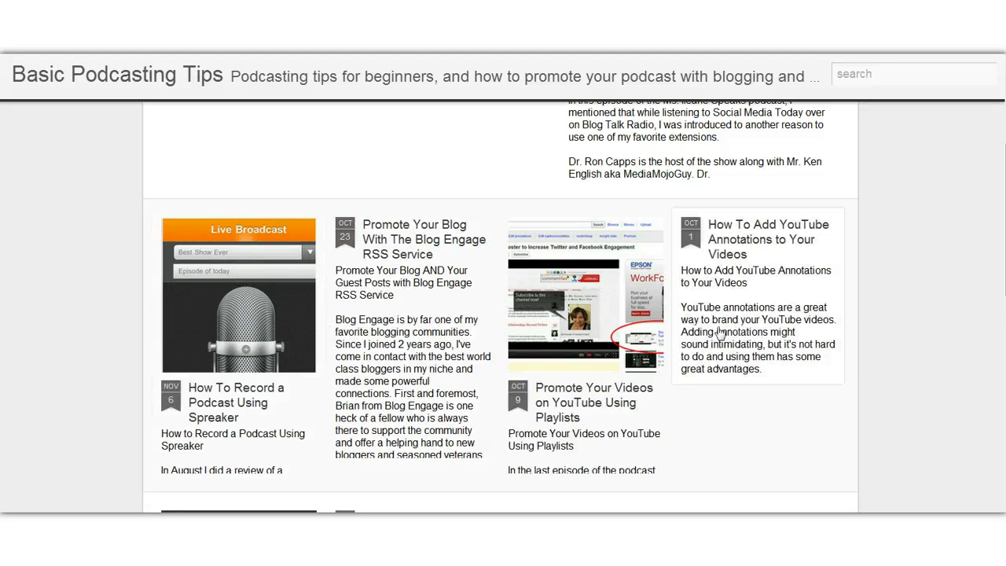
pyautogui.scroll(-2, 691, 401)
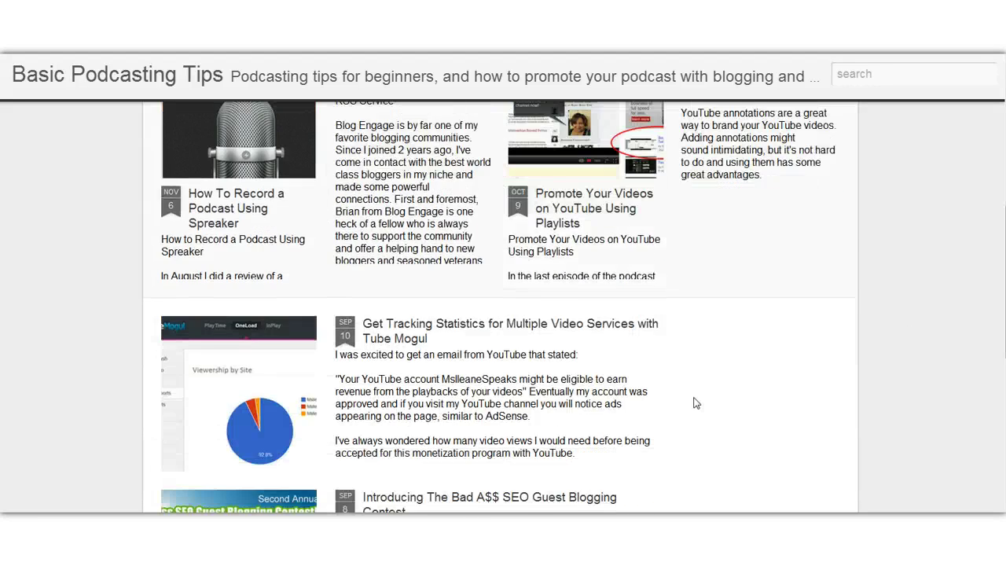
pyautogui.scroll(2, 695, 402)
pyautogui.scroll(4, 696, 402)
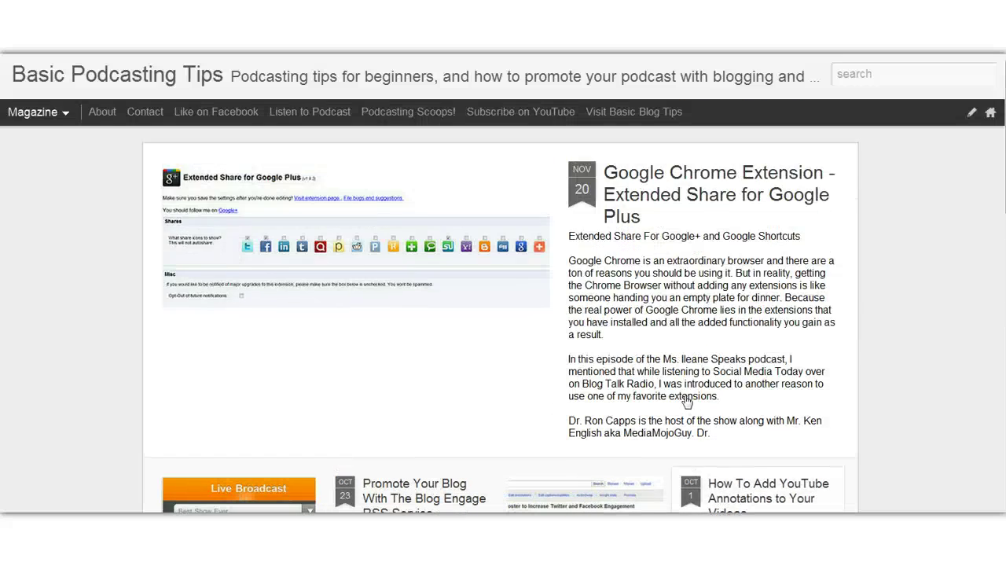
# Switch the blog to the Mosaic view, then on to the Sidebar view
pyautogui.moveTo(62, 113)
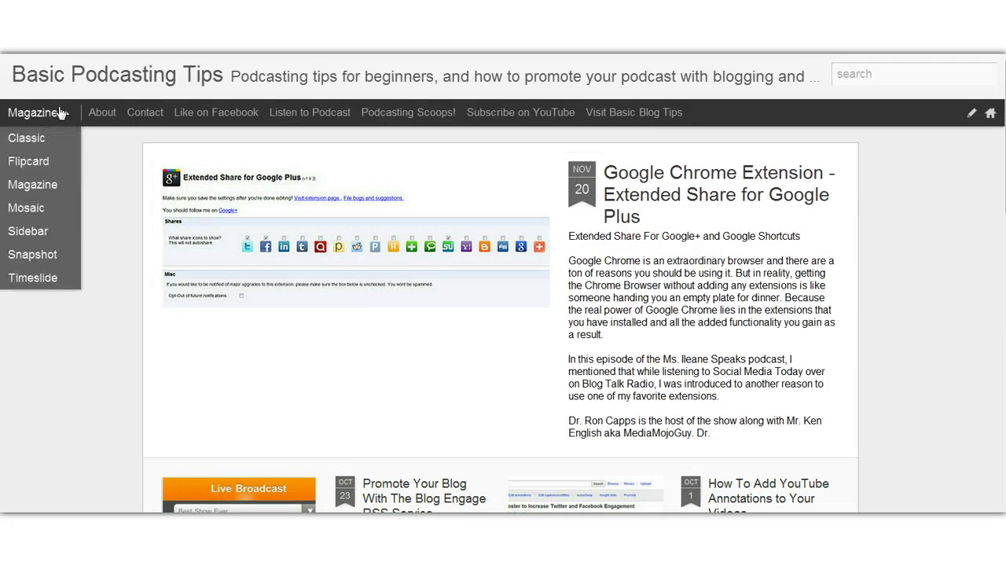
pyautogui.click(29, 209)
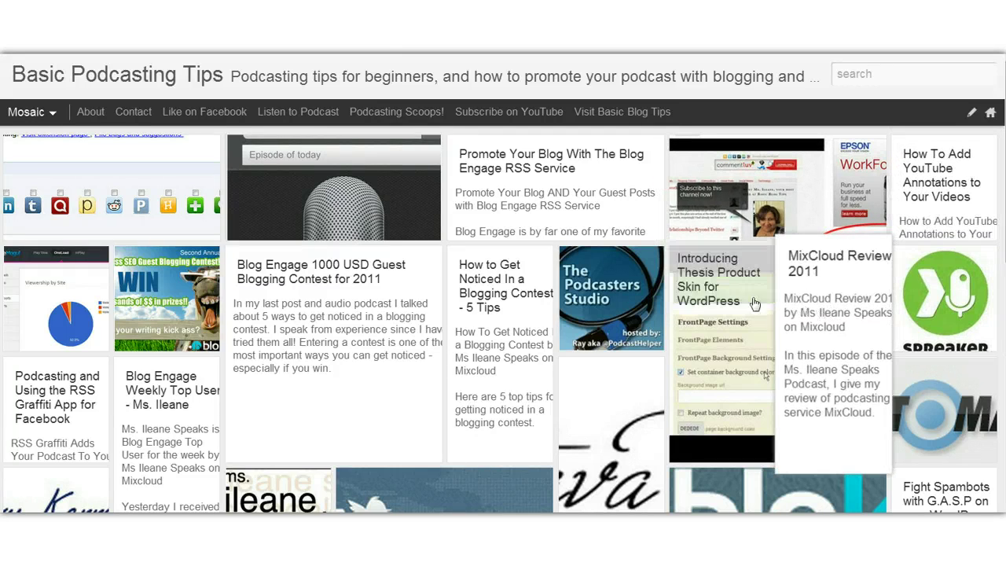
pyautogui.moveTo(55, 114)
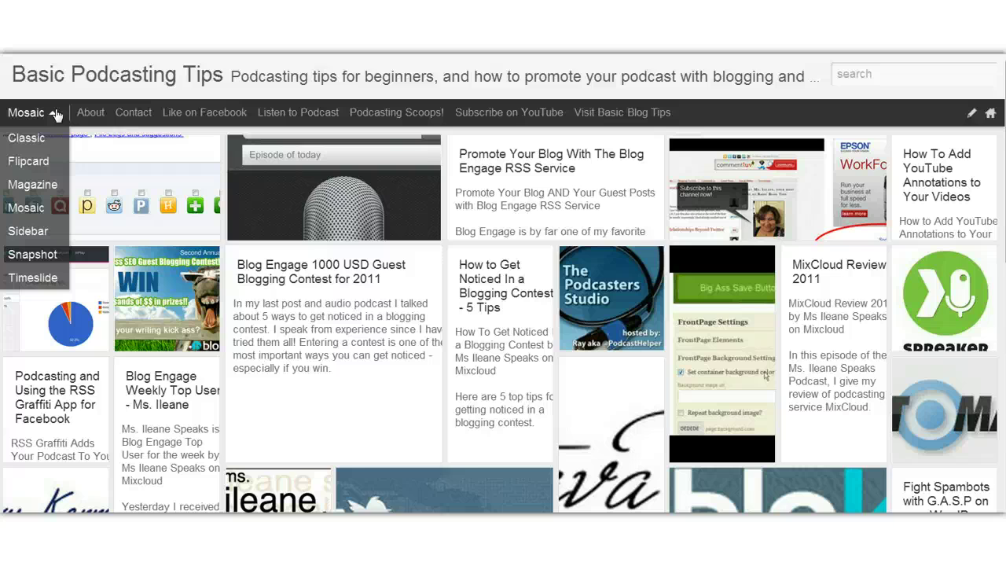
pyautogui.click(32, 230)
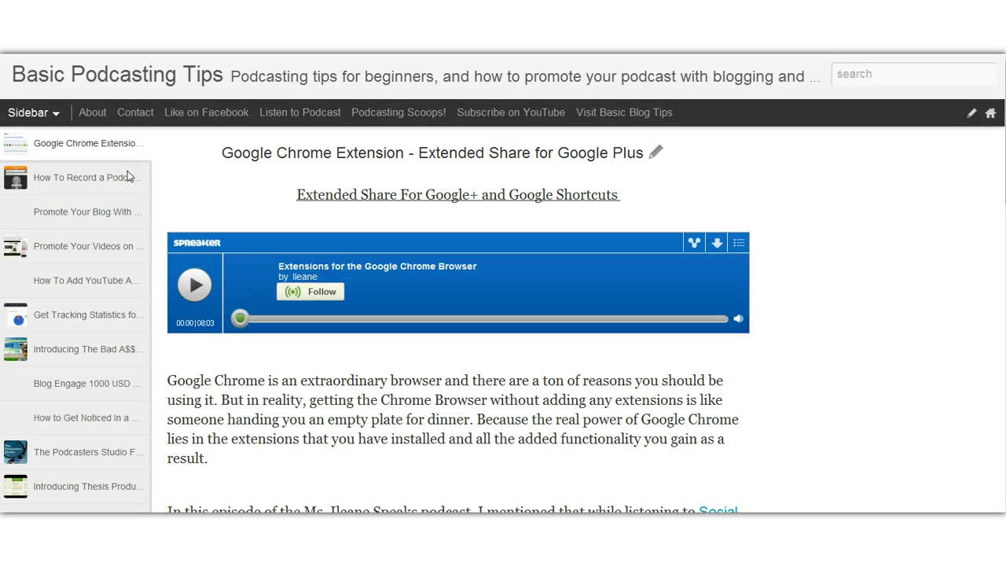
# Scroll through the Sidebar view's post list, then switch the blog to the Snapshot view
pyautogui.scroll(-3, 137, 177)
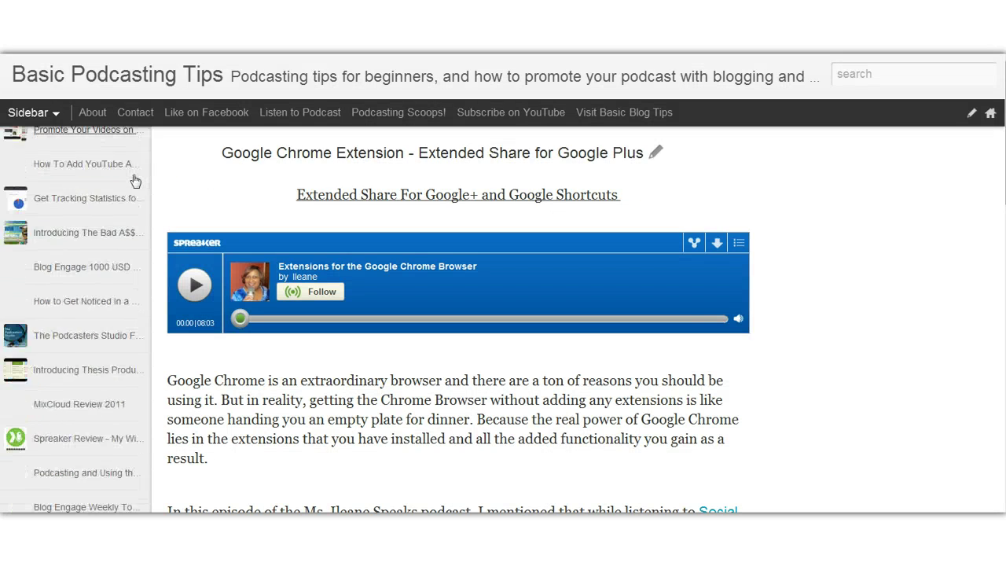
pyautogui.scroll(-3, 134, 181)
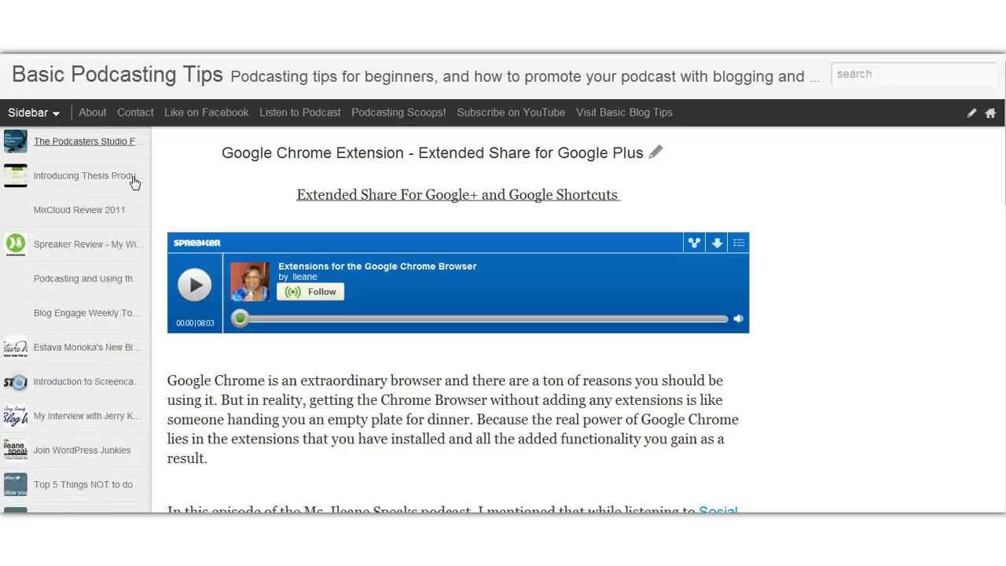
pyautogui.scroll(-2, 133, 181)
pyautogui.scroll(4, 133, 180)
pyautogui.scroll(4, 132, 183)
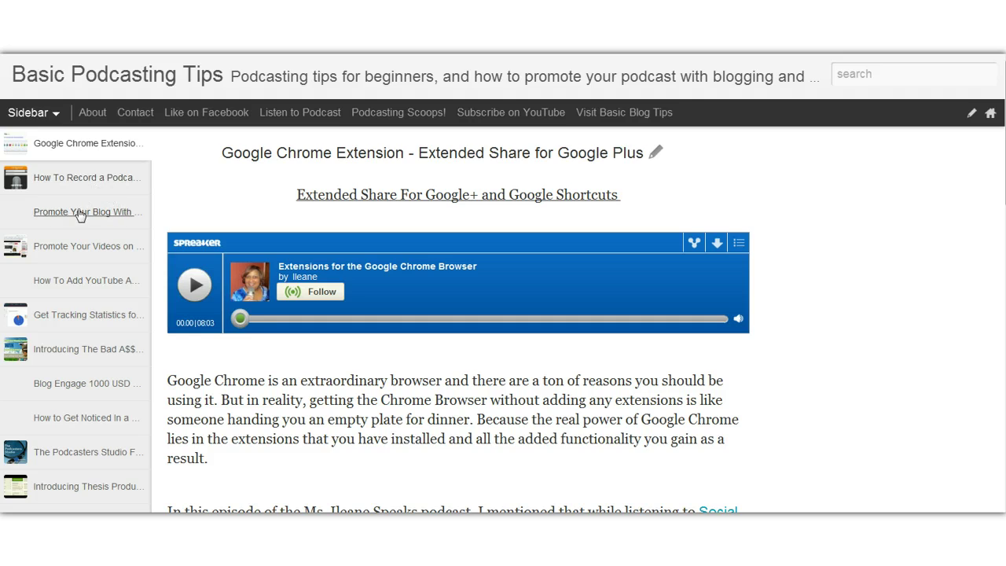
pyautogui.click(44, 118)
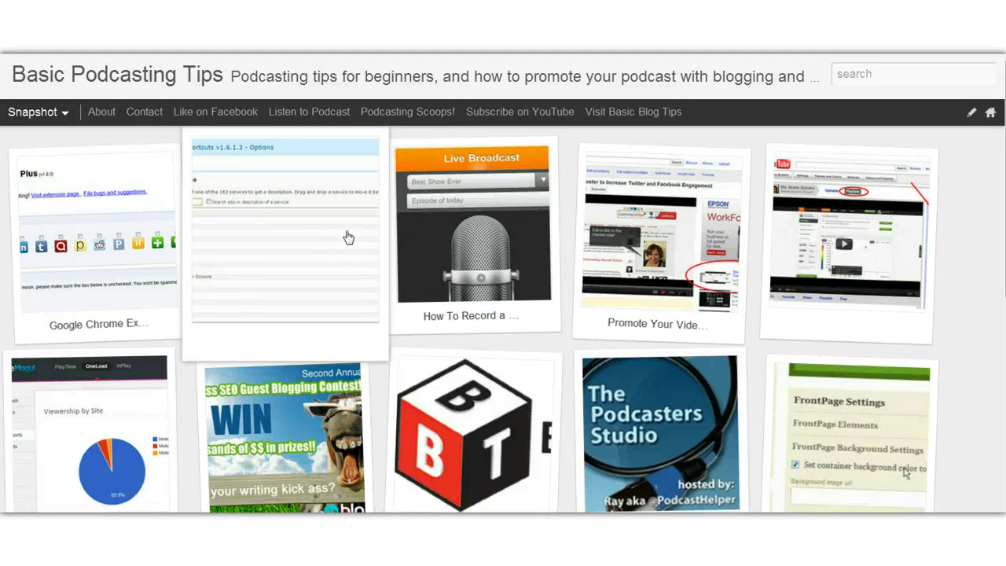
pyautogui.moveTo(56, 102)
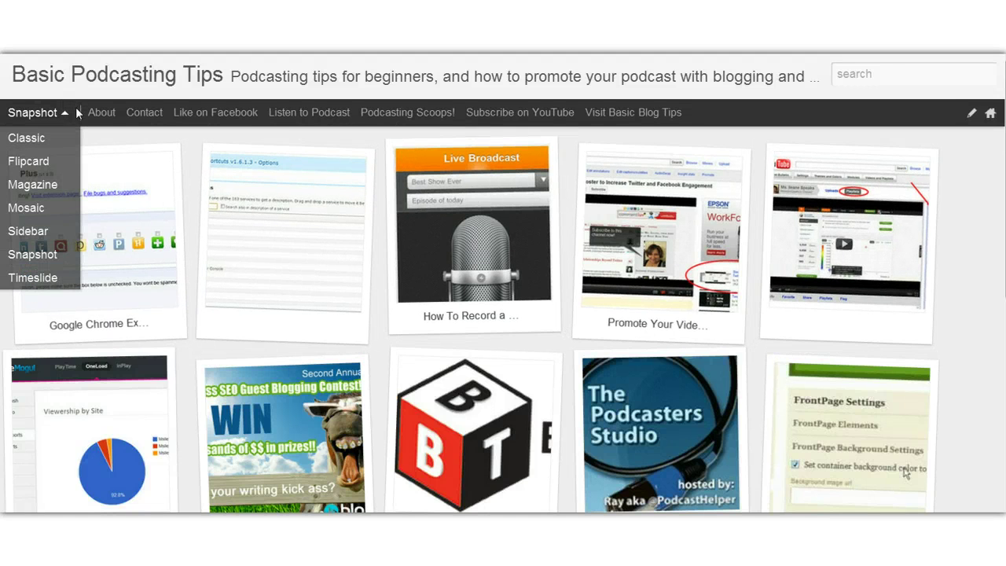
# Try the Timeslide view, then return the blog to the Classic view
pyautogui.click(45, 275)
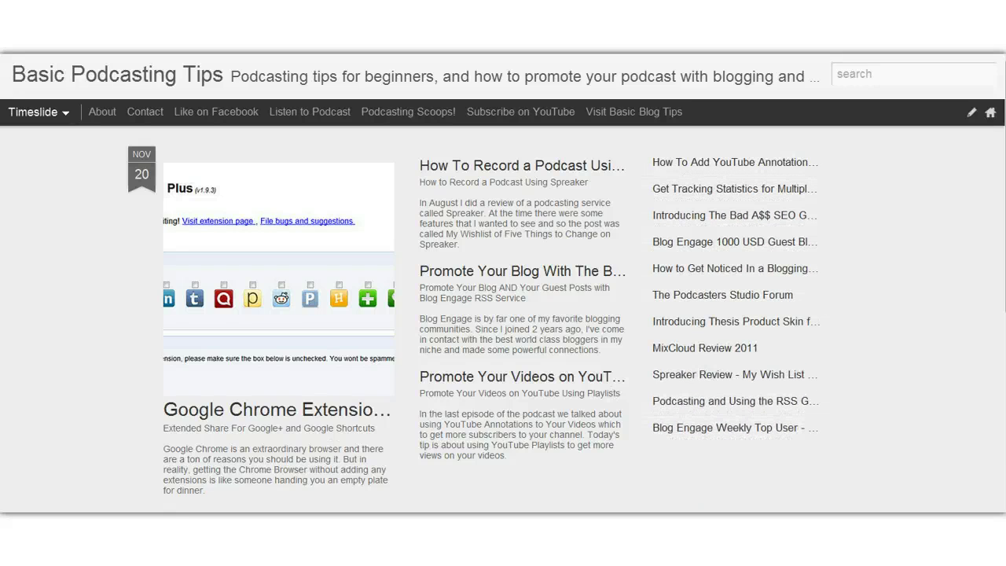
pyautogui.moveTo(33, 111)
pyautogui.click(26, 140)
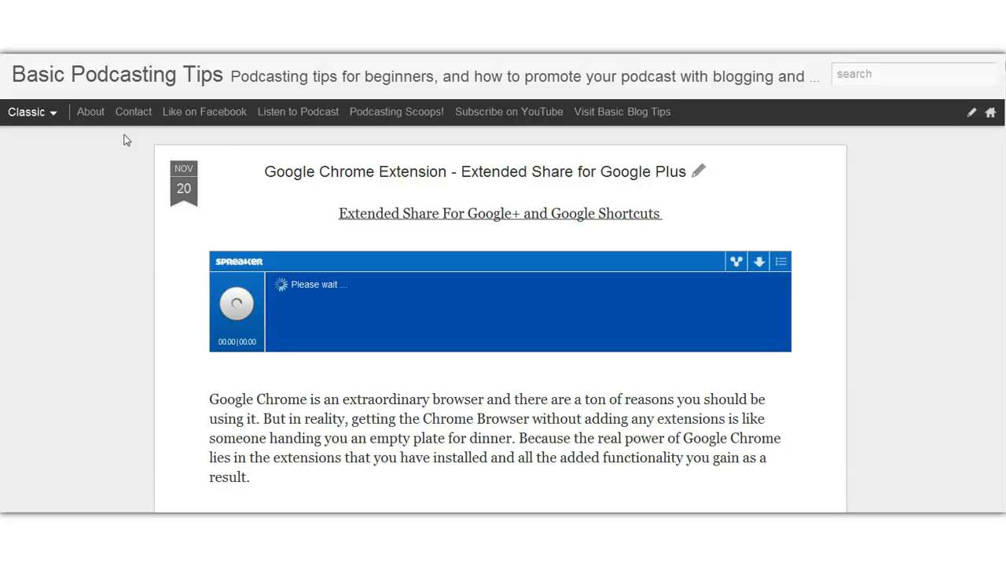
pyautogui.moveTo(51, 114)
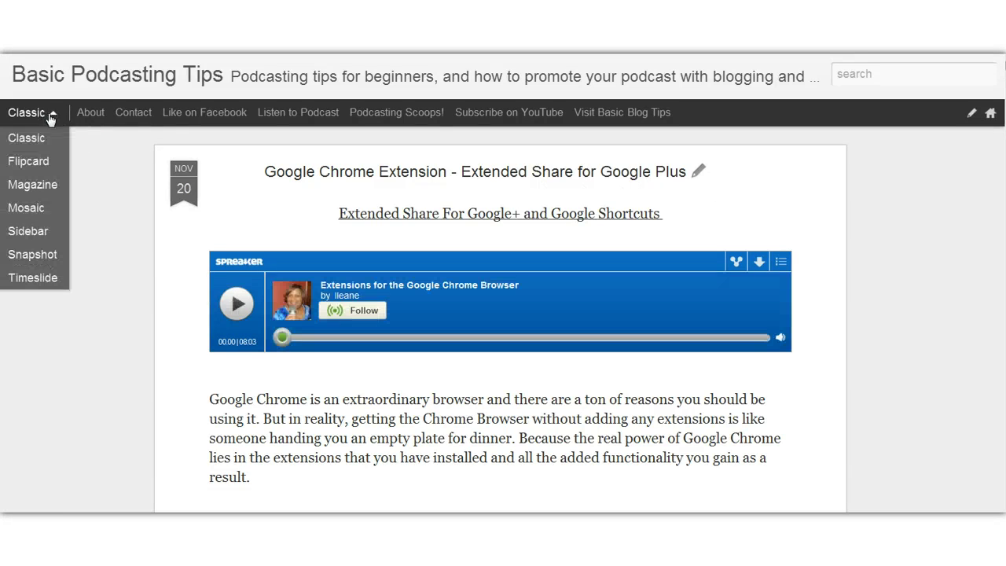
# View the post in Sidebar view, then show Basic Podcasting Tips' management pages on the dashboard
pyautogui.click(46, 231)
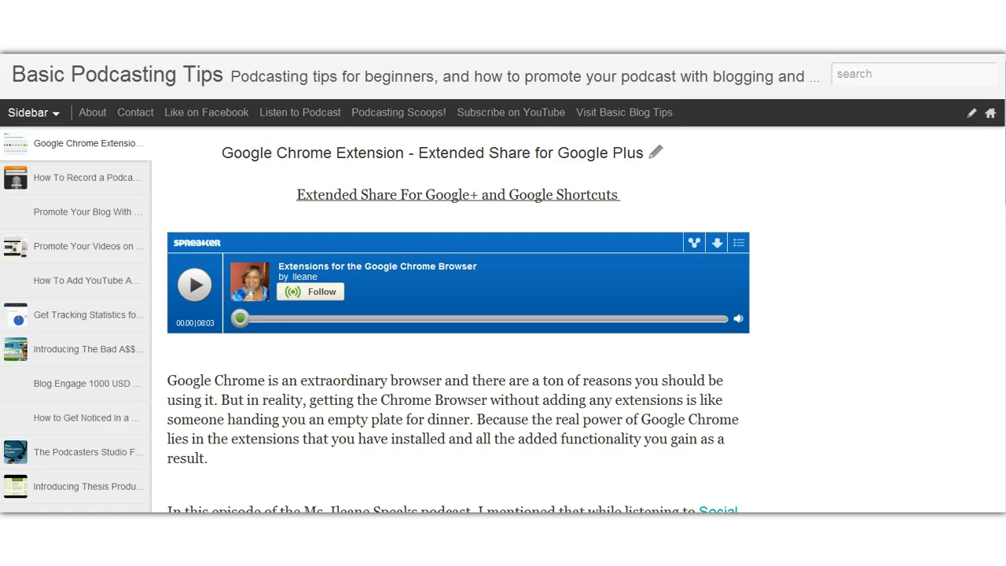
pyautogui.scroll(-3, 459, 328)
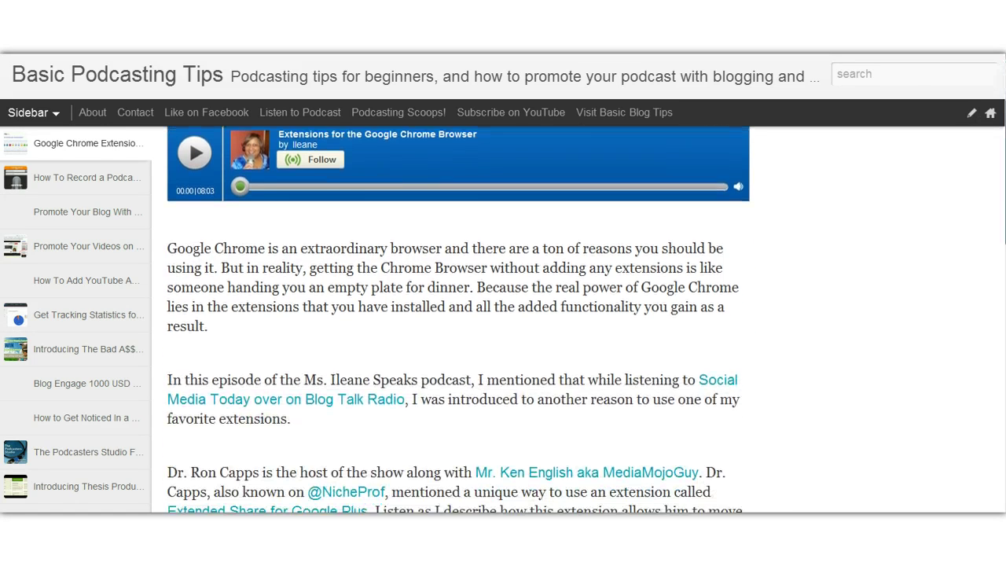
pyautogui.scroll(-3, 458, 329)
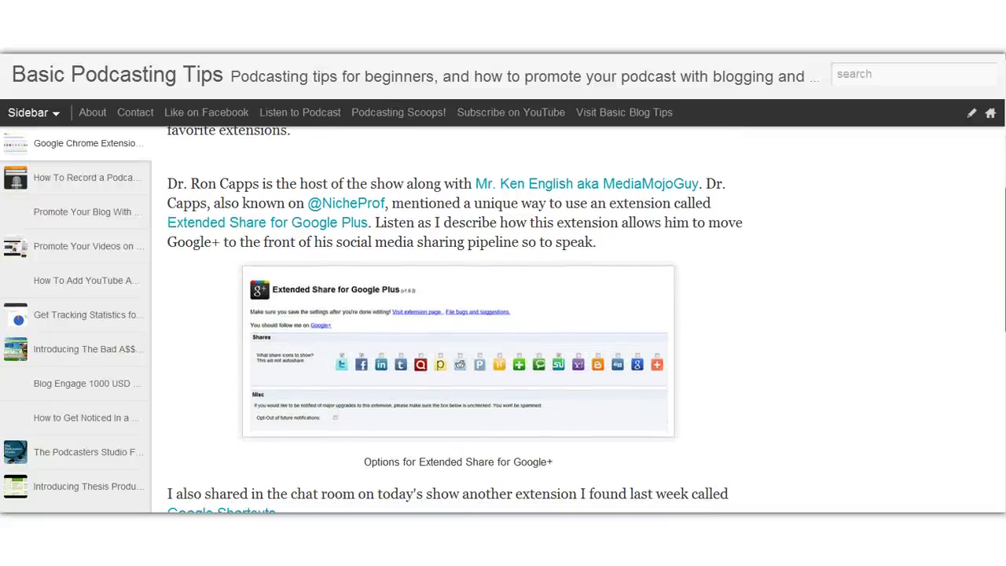
pyautogui.scroll(-7, 458, 328)
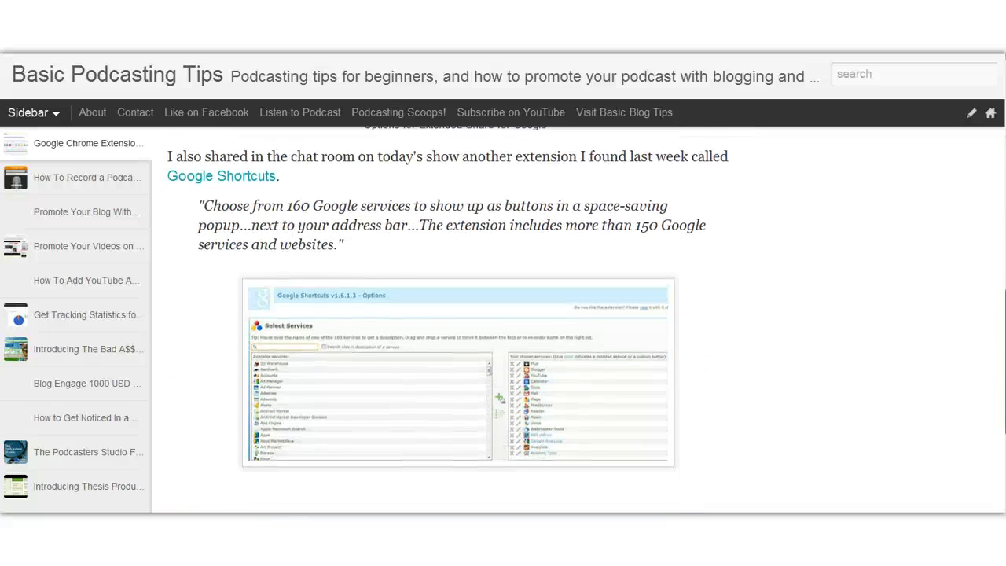
pyautogui.scroll(-1, 448, 320)
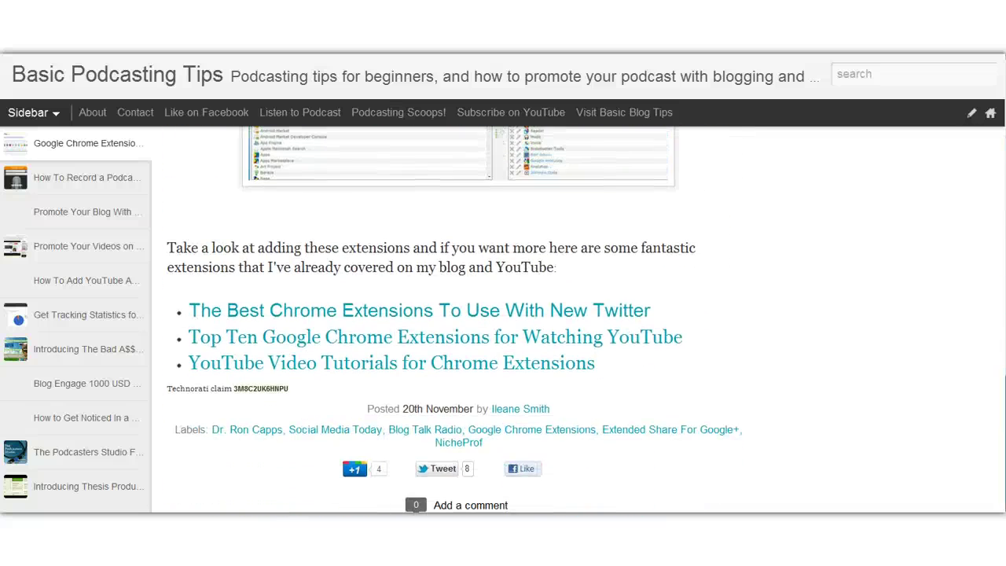
pyautogui.scroll(7, 811, 261)
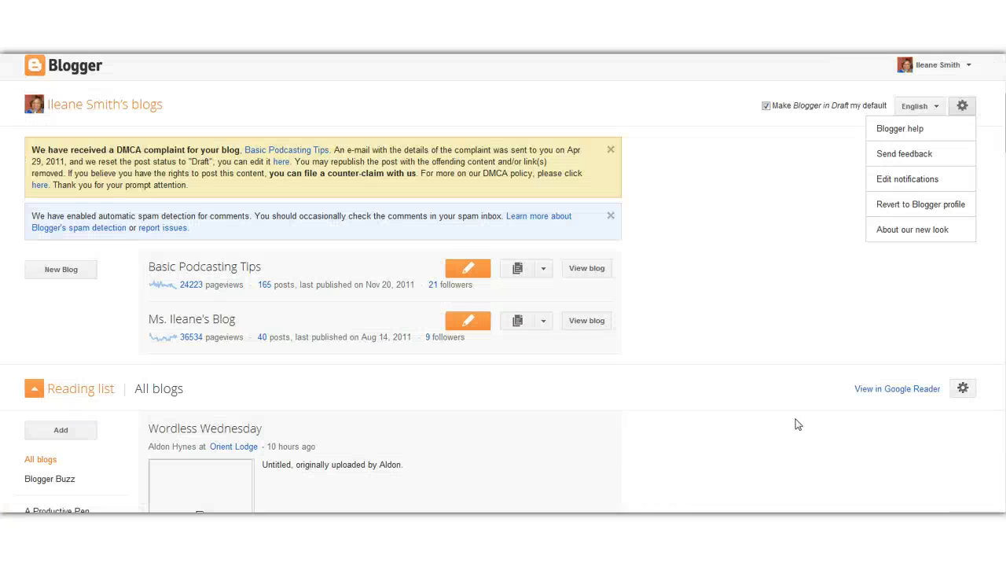
pyautogui.click(546, 272)
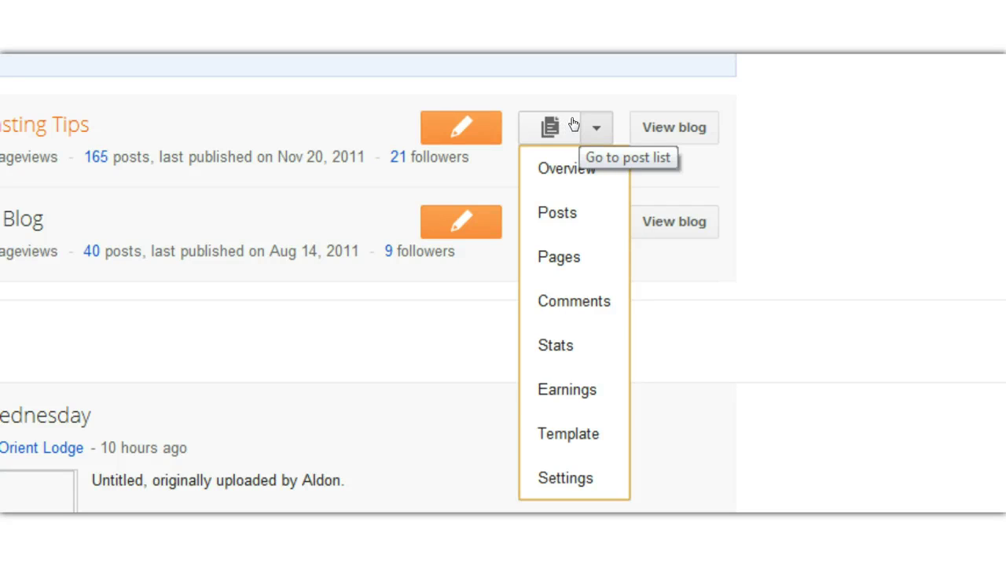
# Open the Earnings page for Basic Podcasting Tips to review its AdSense settings
pyautogui.click(567, 390)
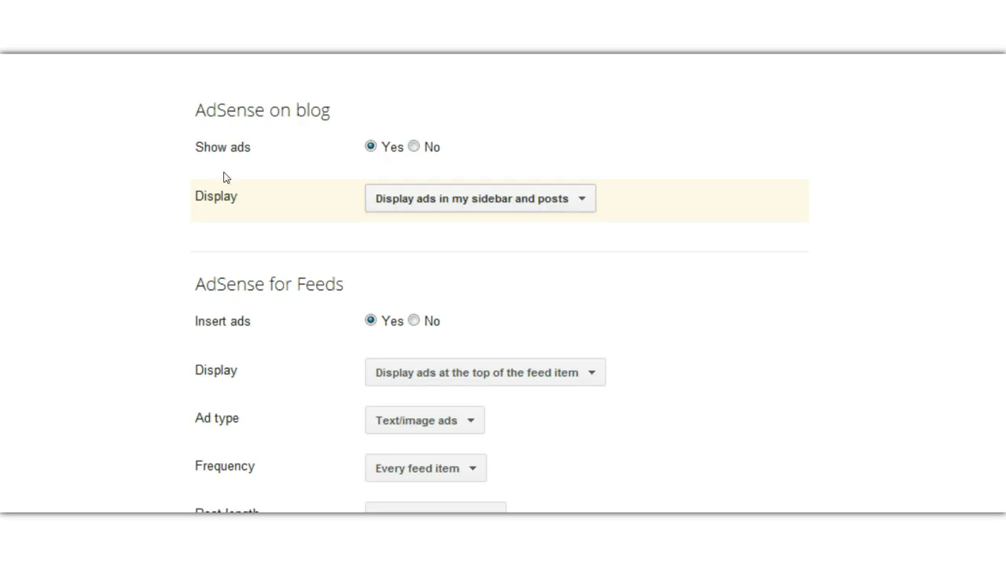
pyautogui.click(591, 204)
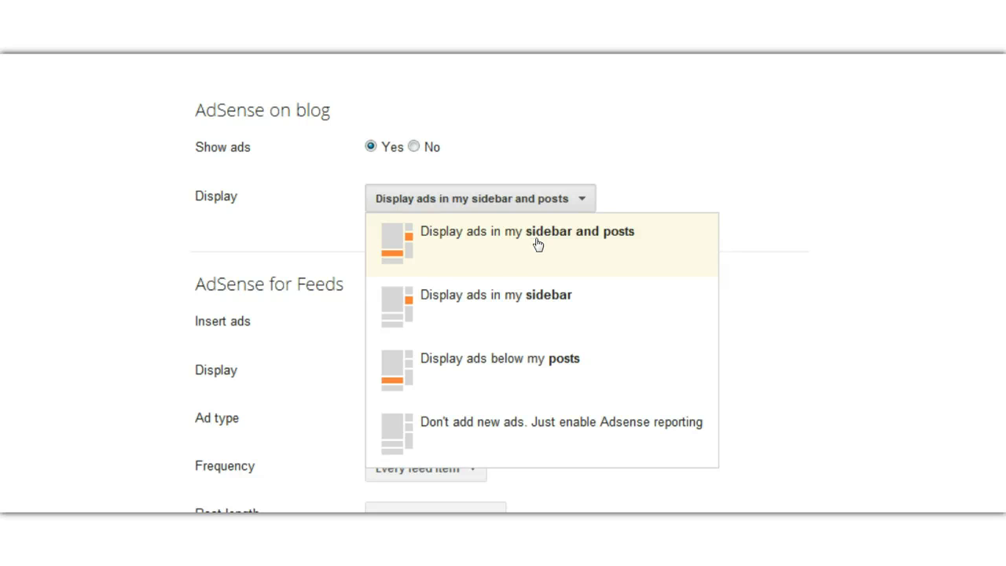
pyautogui.click(905, 235)
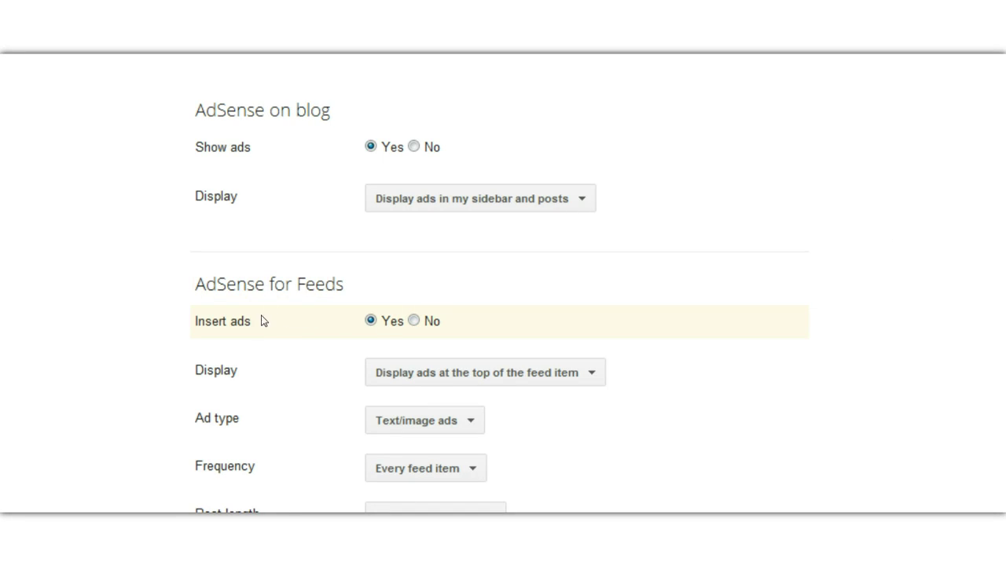
pyautogui.click(590, 380)
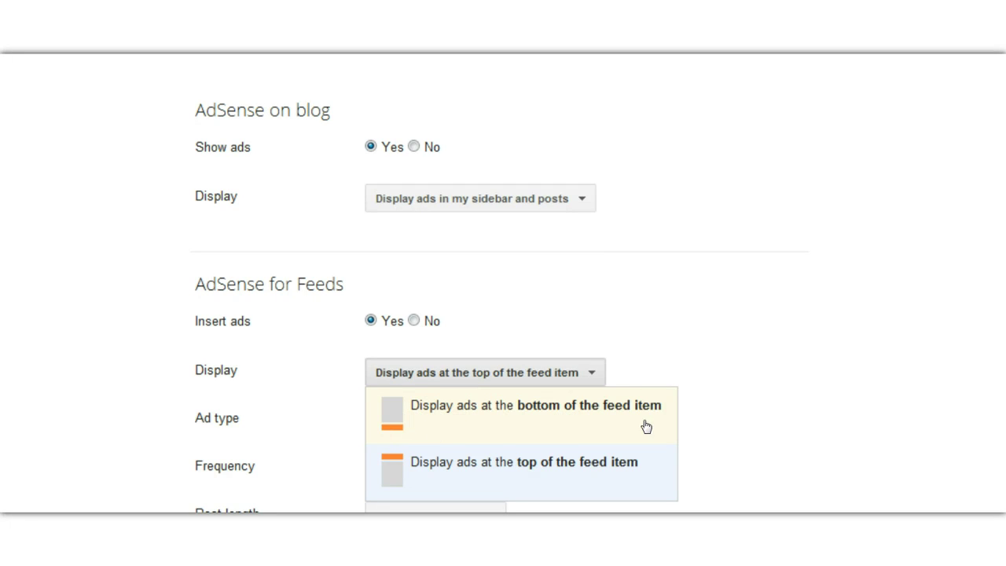
pyautogui.click(869, 362)
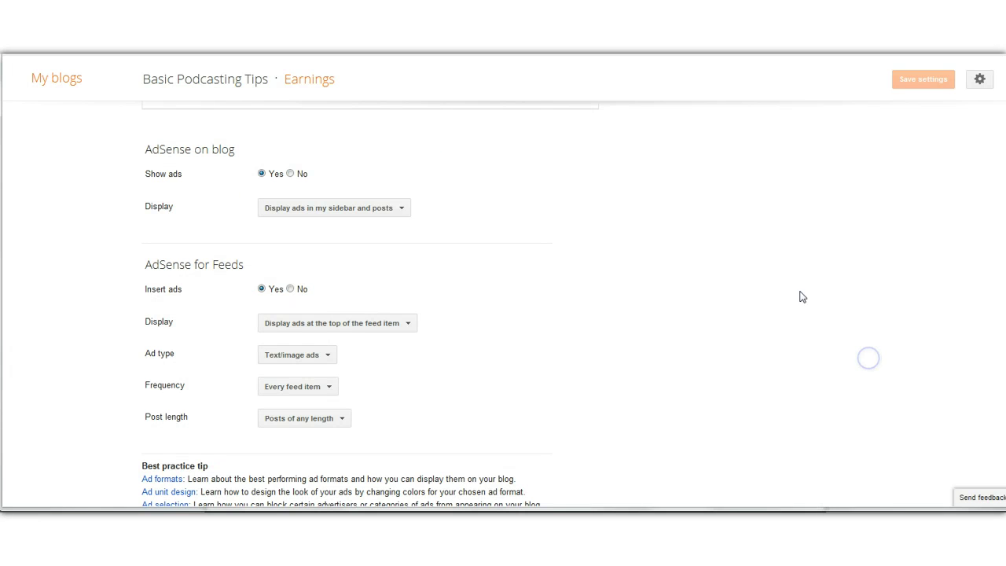
pyautogui.scroll(-1, 814, 279)
pyautogui.scroll(3, 812, 278)
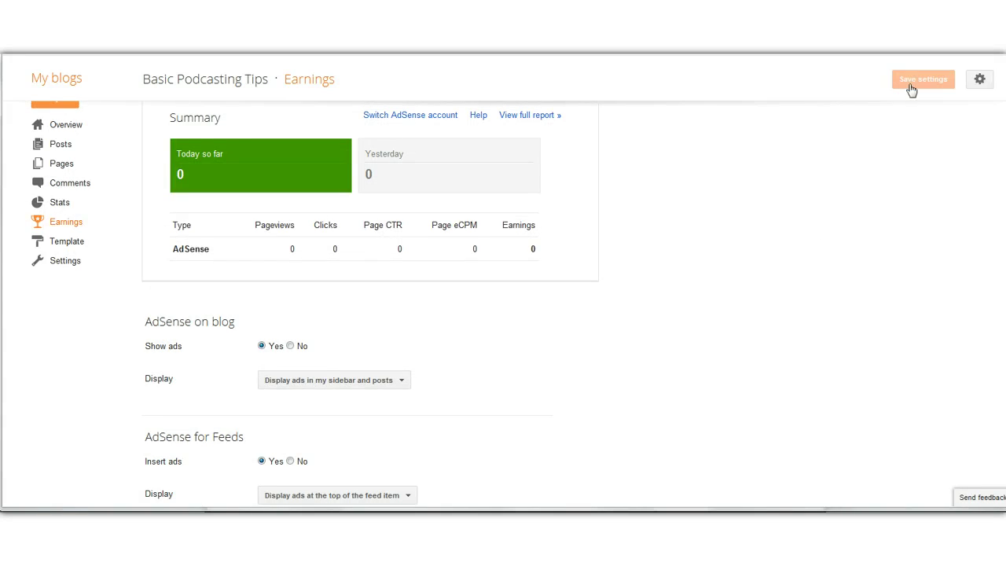
pyautogui.scroll(1, 824, 179)
# Open the live blog in Sidebar view and scroll the post to check the ads
pyautogui.click(256, 60)
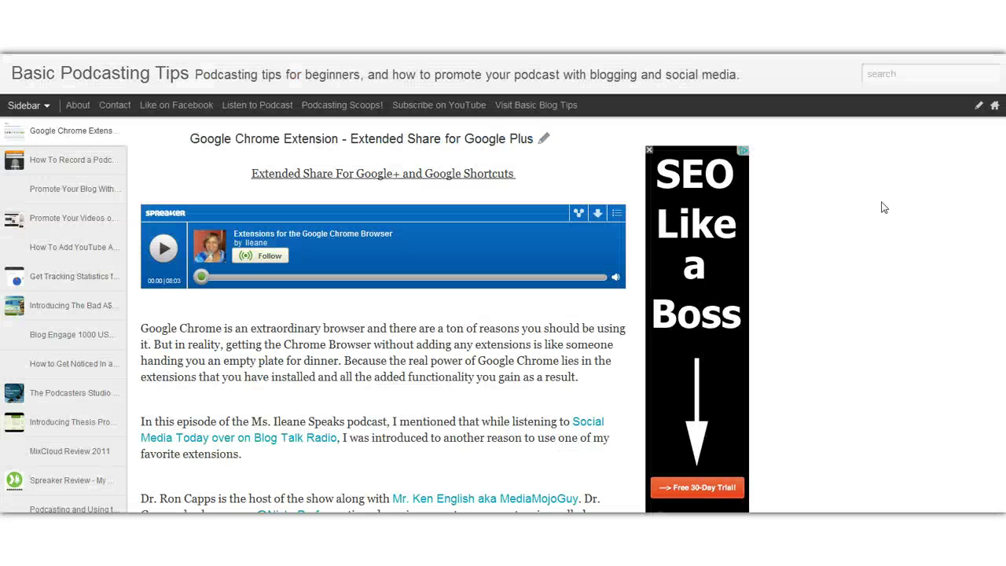
pyautogui.moveTo(46, 108)
pyautogui.scroll(-2, 765, 180)
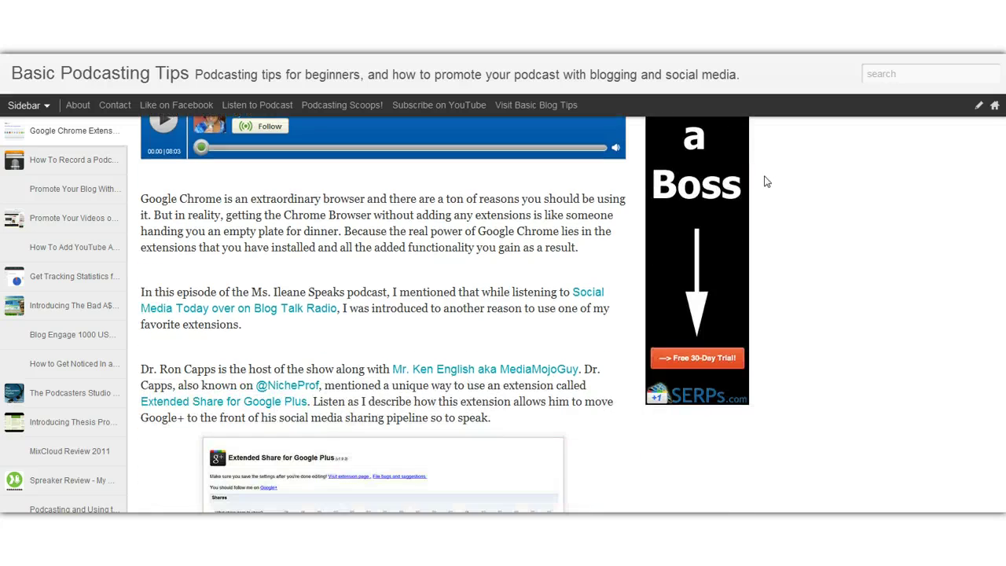
pyautogui.scroll(-10, 776, 178)
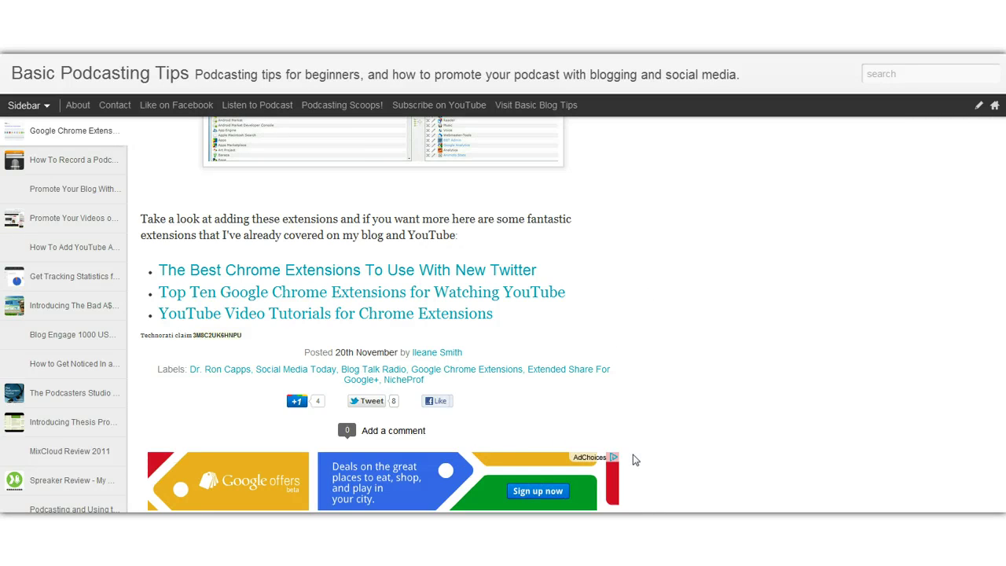
pyautogui.scroll(10, 676, 344)
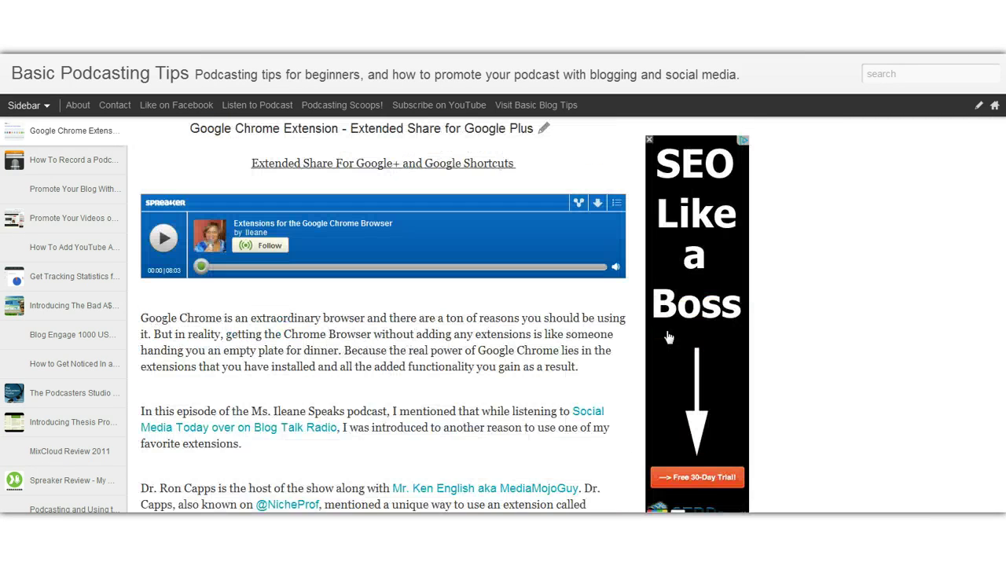
pyautogui.click(28, 107)
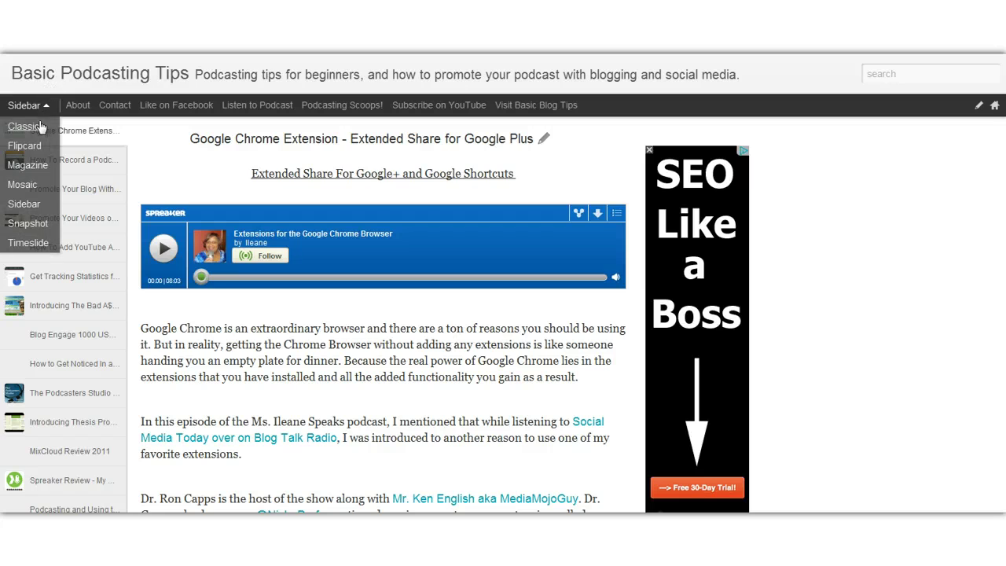
# Switch to the Classic view and scroll down to the SEO Like a Boss ad banner
pyautogui.click(32, 132)
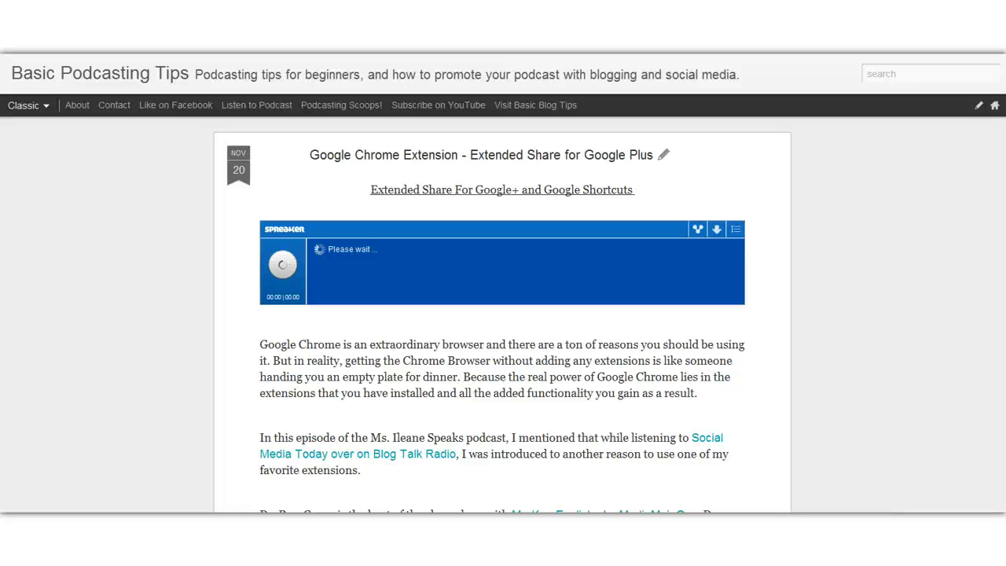
pyautogui.scroll(-1, 909, 234)
pyautogui.scroll(-1, 910, 236)
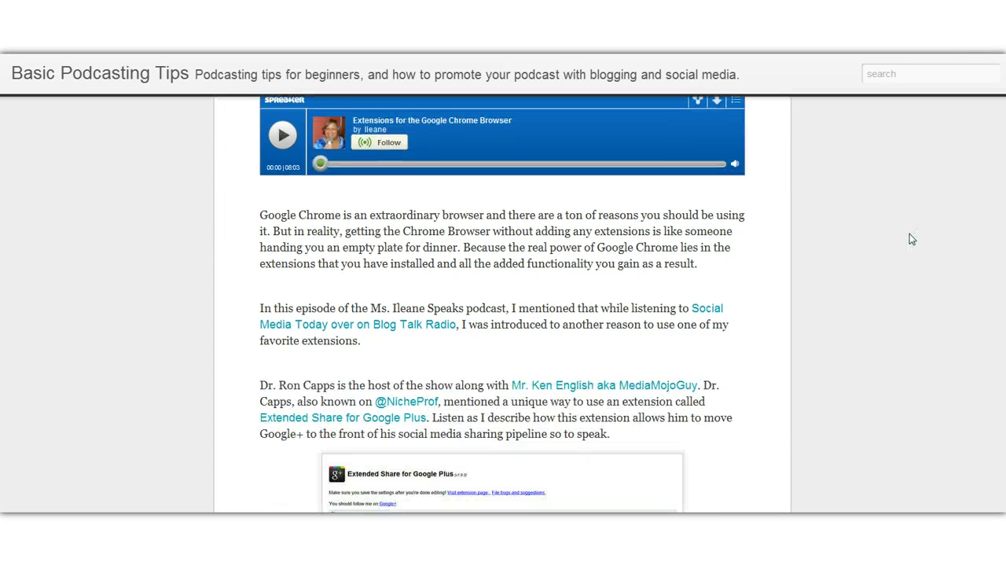
pyautogui.scroll(-10, 910, 234)
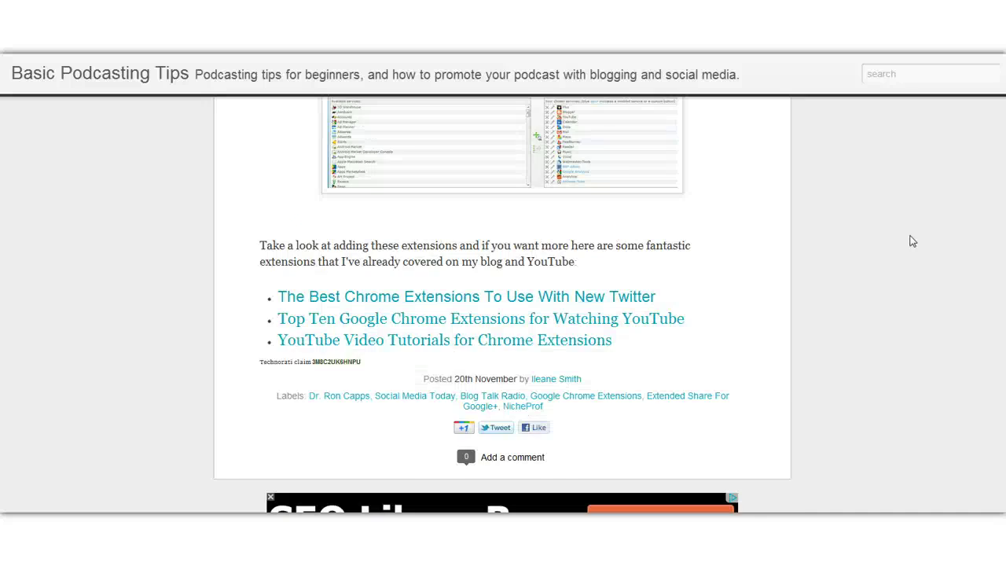
pyautogui.scroll(-2, 913, 242)
pyautogui.scroll(14, 911, 244)
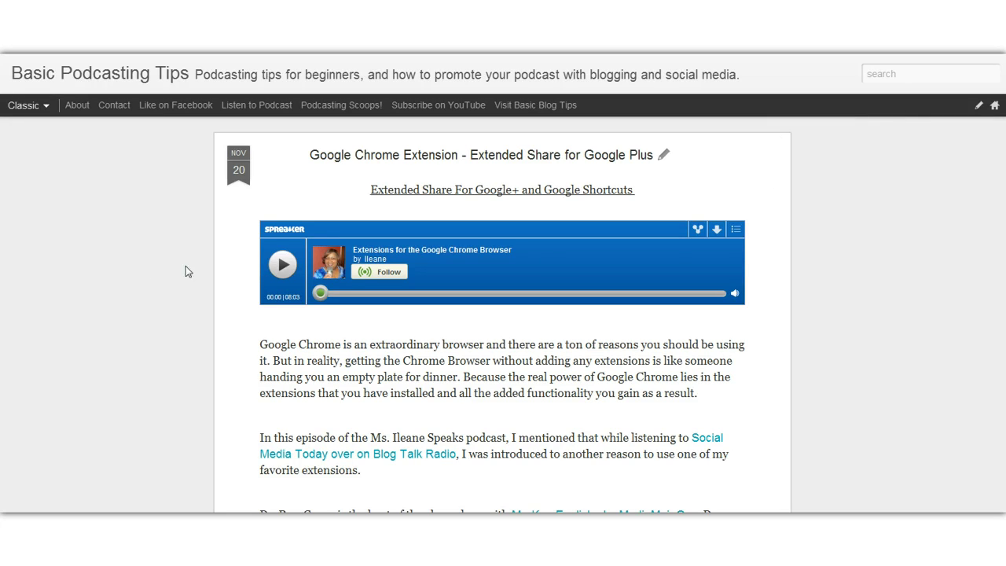
pyautogui.scroll(-15, 957, 212)
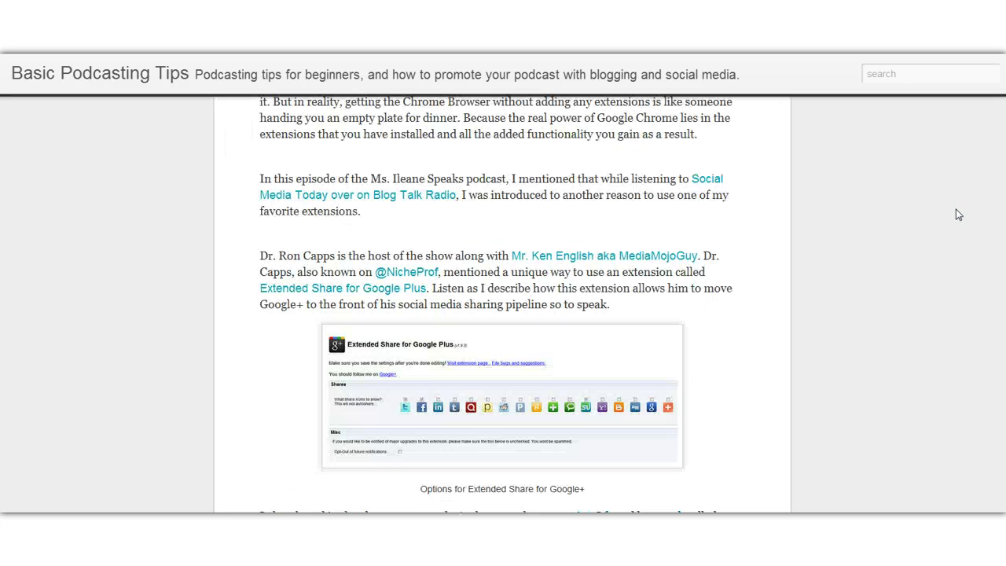
pyautogui.scroll(-1, 957, 215)
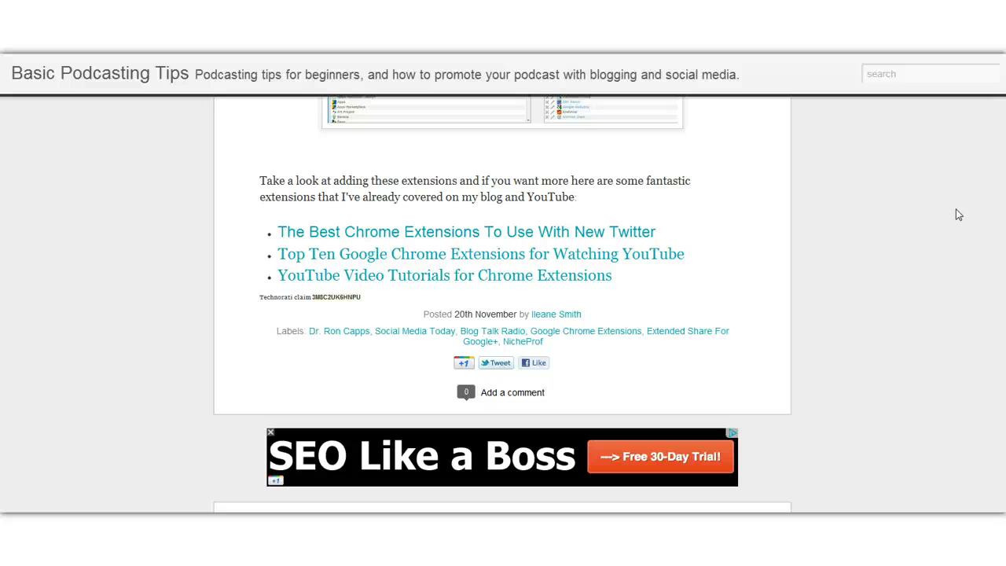
pyautogui.scroll(10, 999, 174)
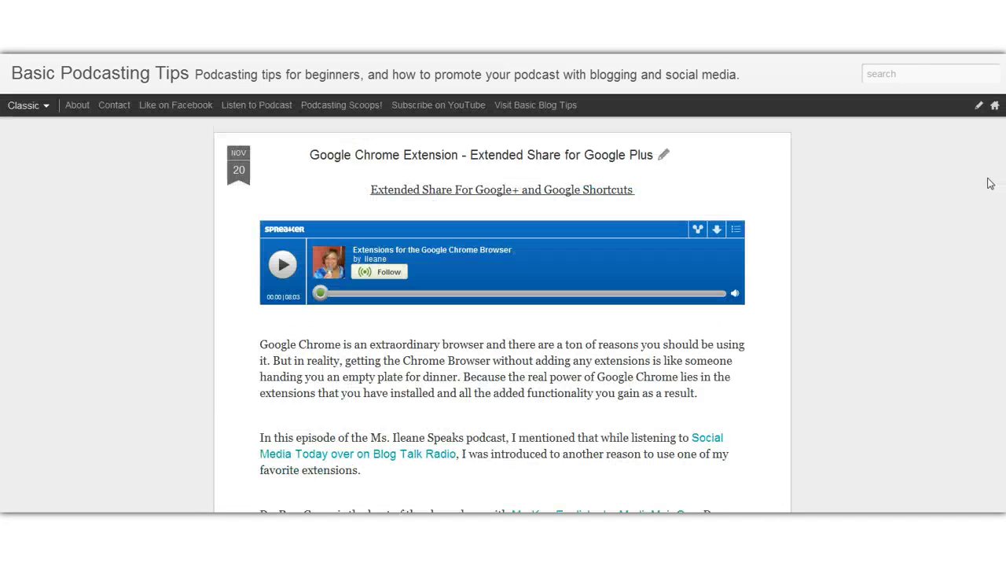
pyautogui.click(47, 109)
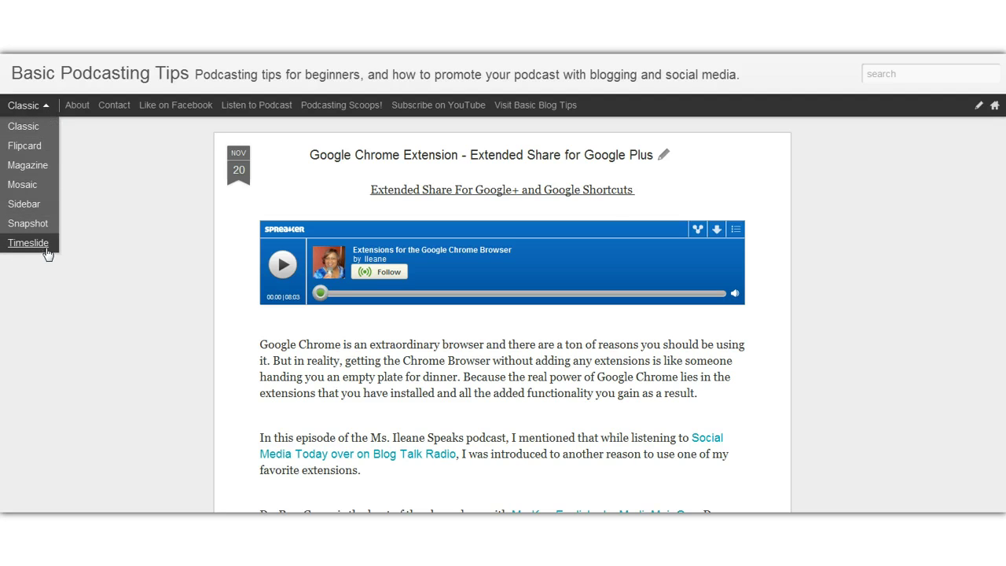
pyautogui.scroll(-9, 935, 214)
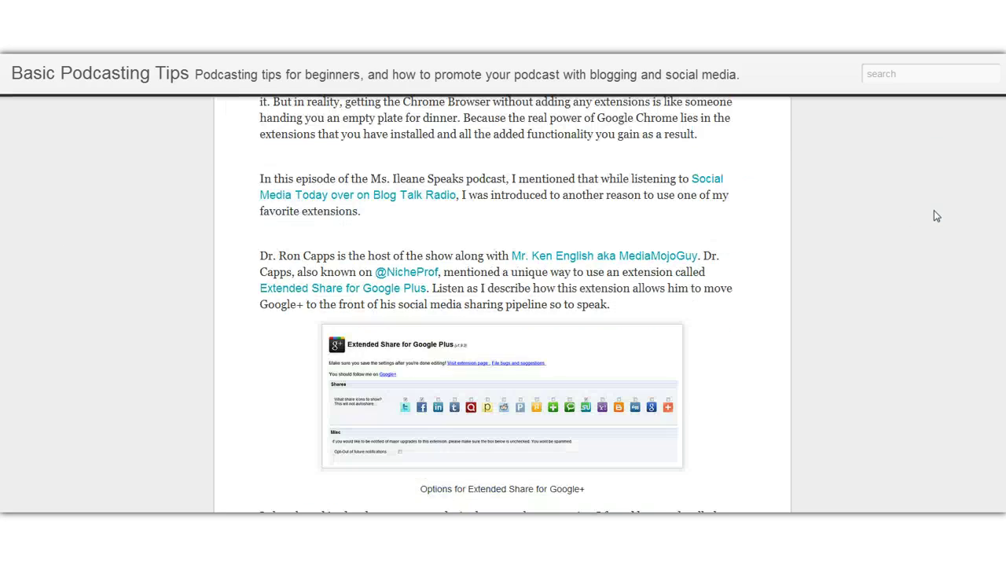
pyautogui.scroll(-3, 935, 214)
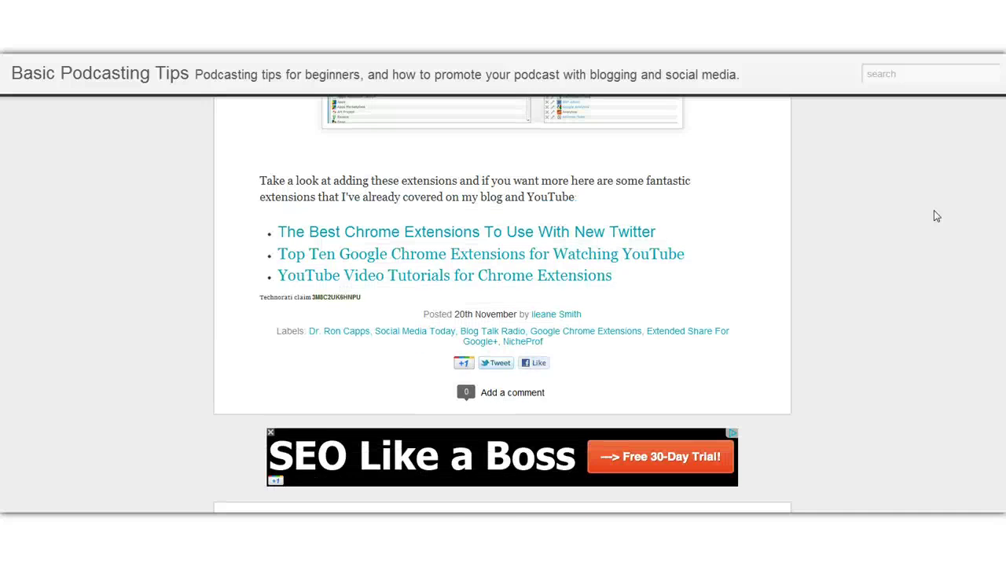
pyautogui.scroll(12, 935, 214)
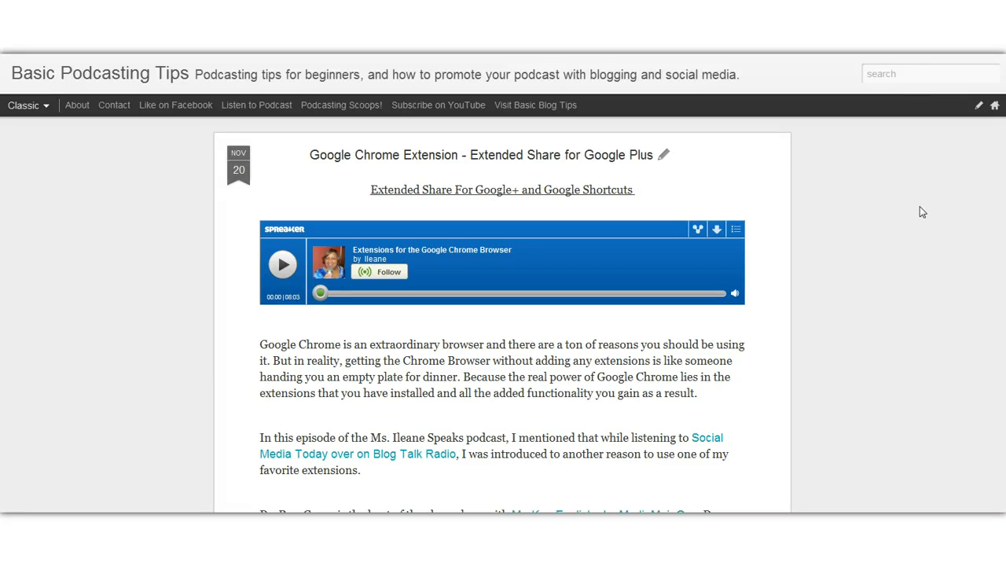
pyautogui.scroll(-2, 911, 208)
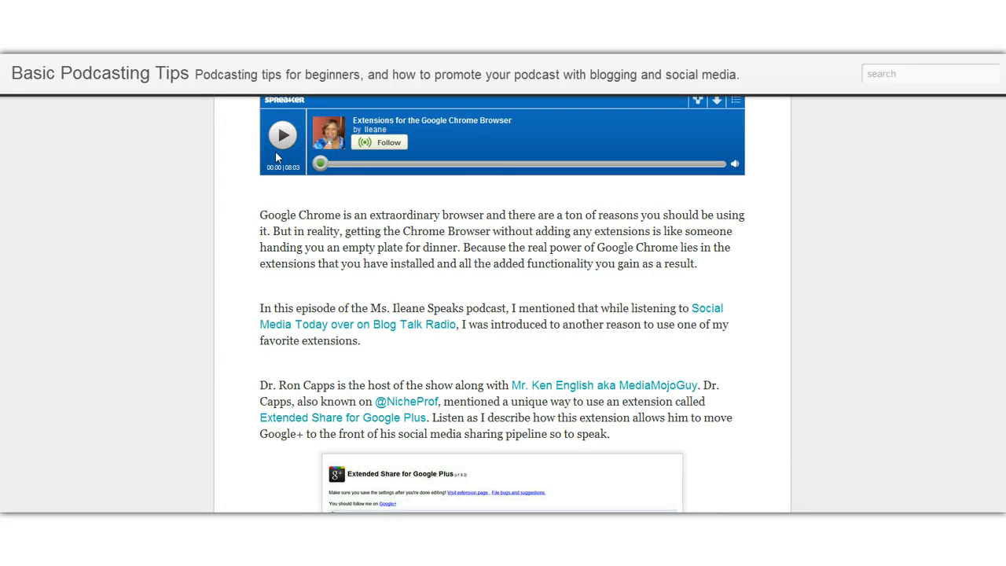
pyautogui.scroll(2, 848, 185)
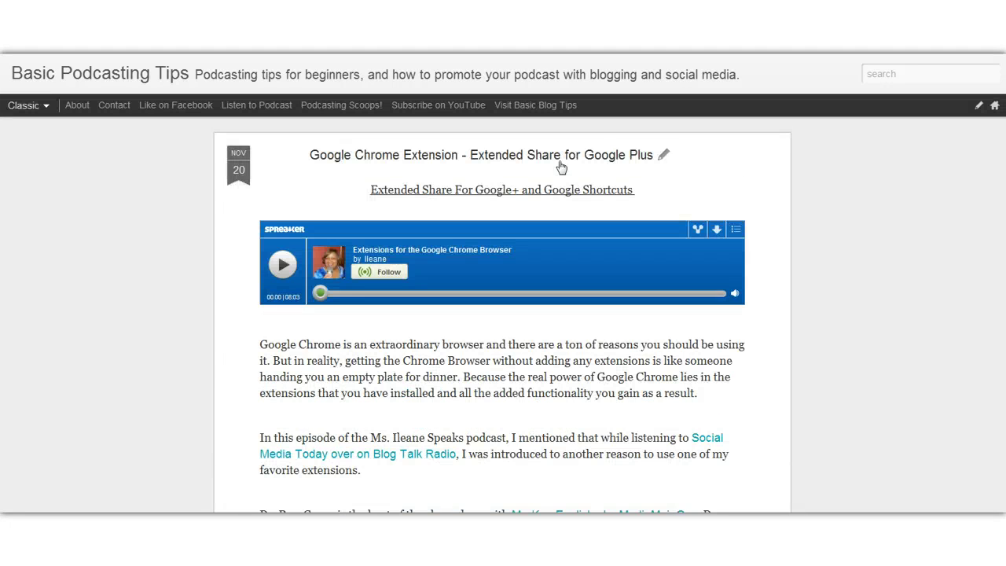
pyautogui.moveTo(50, 114)
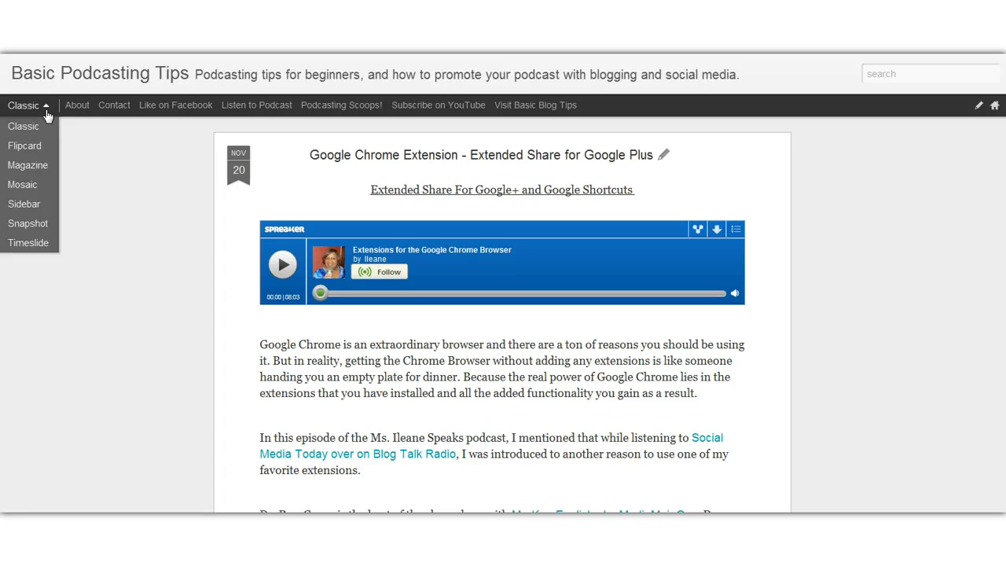
# Return to the Sidebar view and scroll to see the new ad in the right column
pyautogui.click(34, 203)
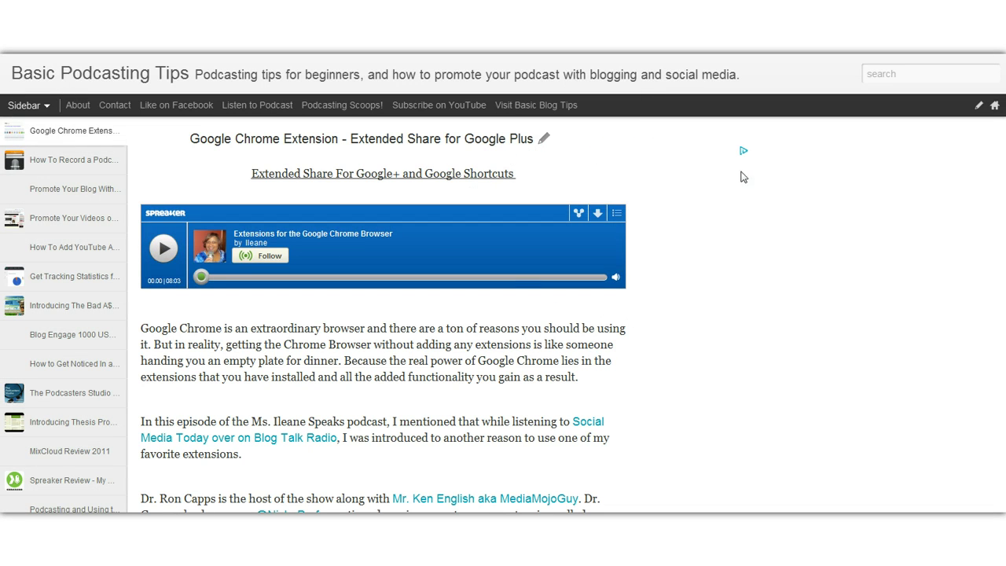
pyautogui.scroll(-3, 746, 338)
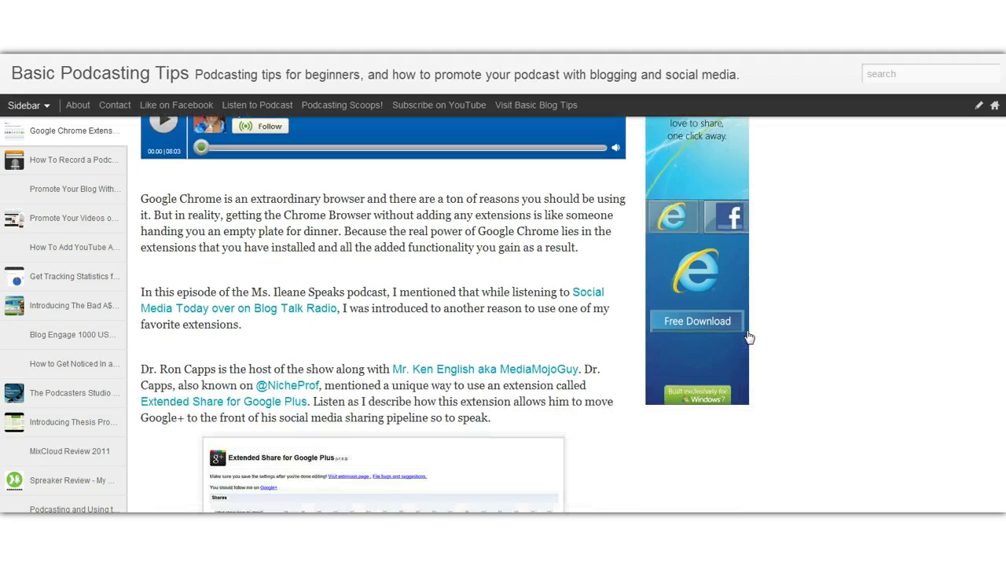
pyautogui.scroll(3, 748, 336)
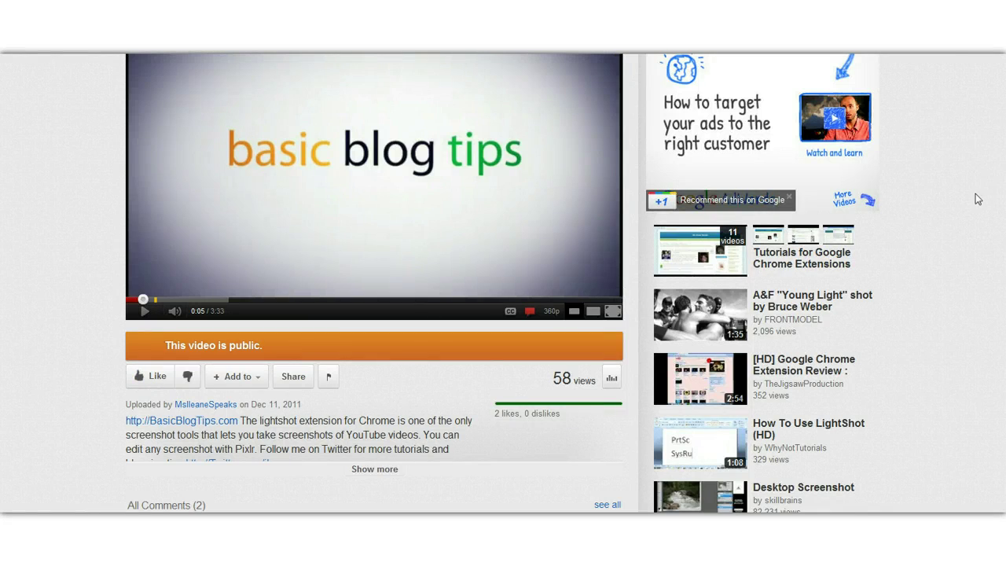
pyautogui.scroll(1, 503, 283)
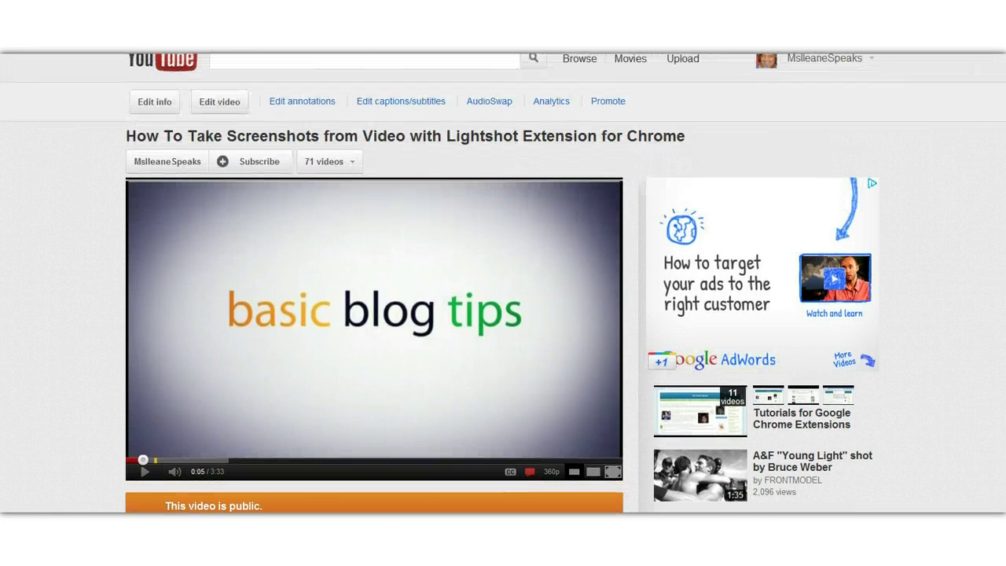